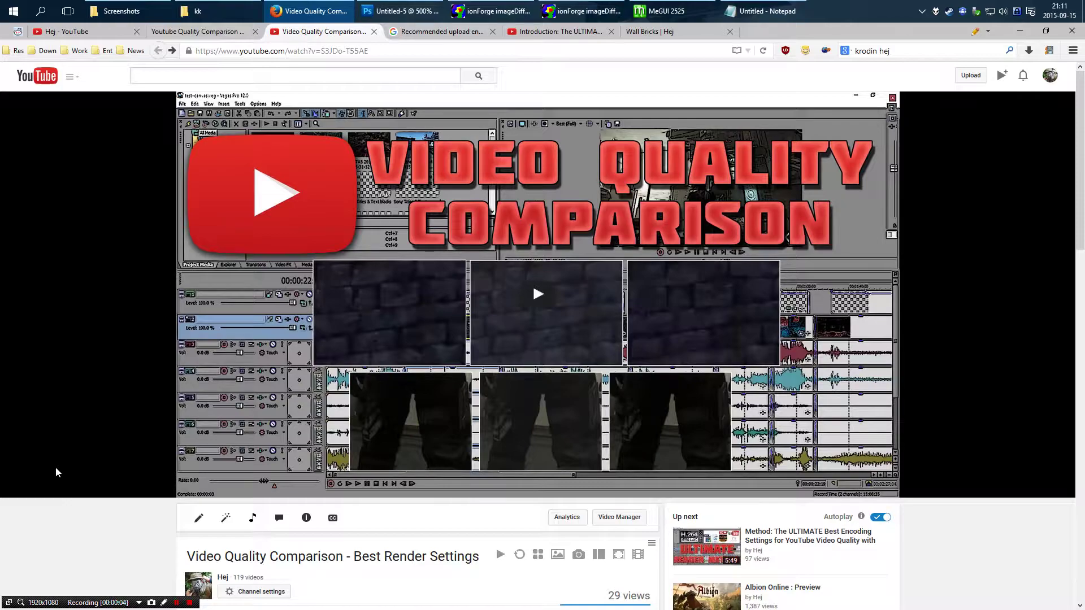
Review the Wall Bricks page and YouTube's 12 Mbps upload bitrate, then scroll to the video's comments
left_click(700, 31)
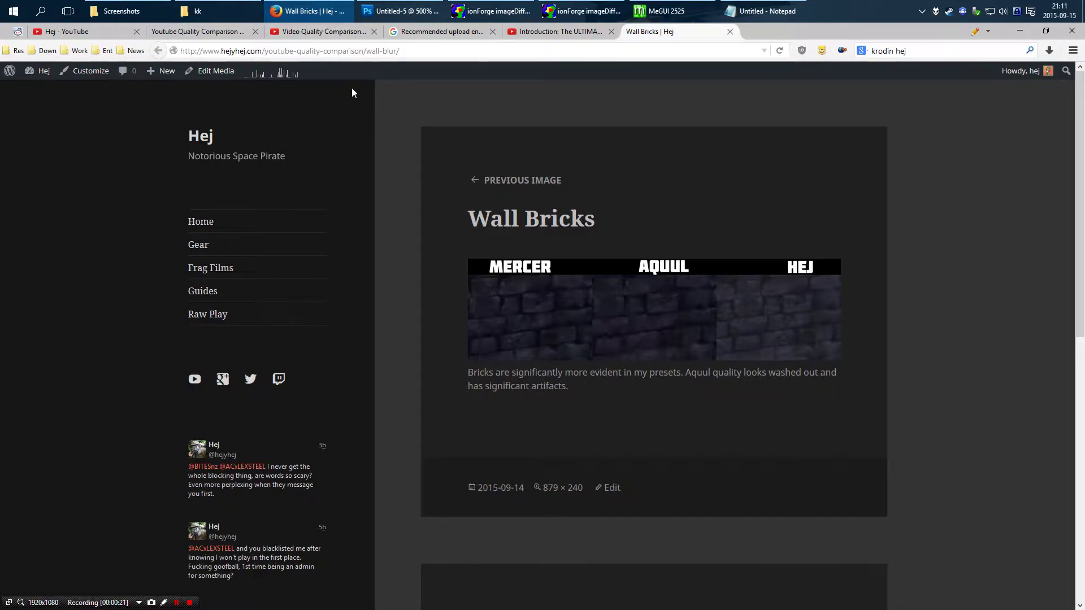
left_click(438, 32)
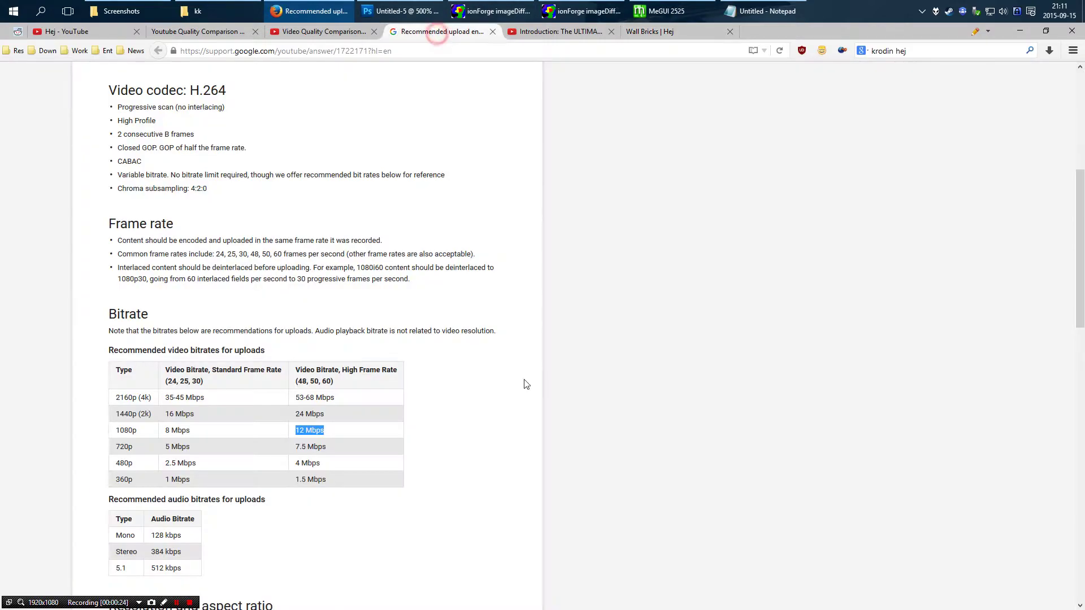
triple_click(323, 430)
left_click(308, 32)
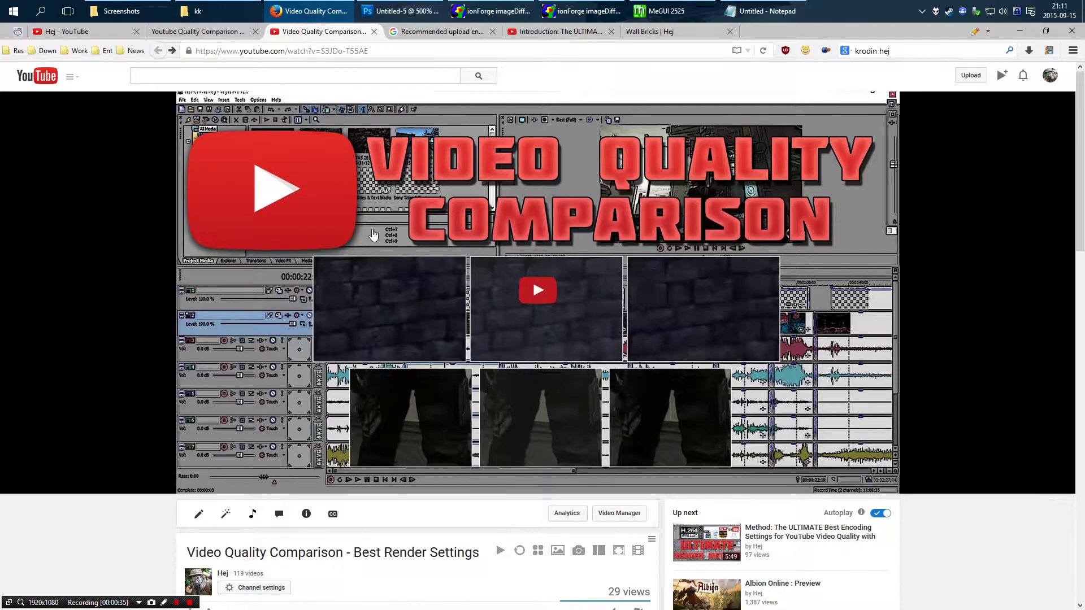
scroll(310, 339, "down", 5)
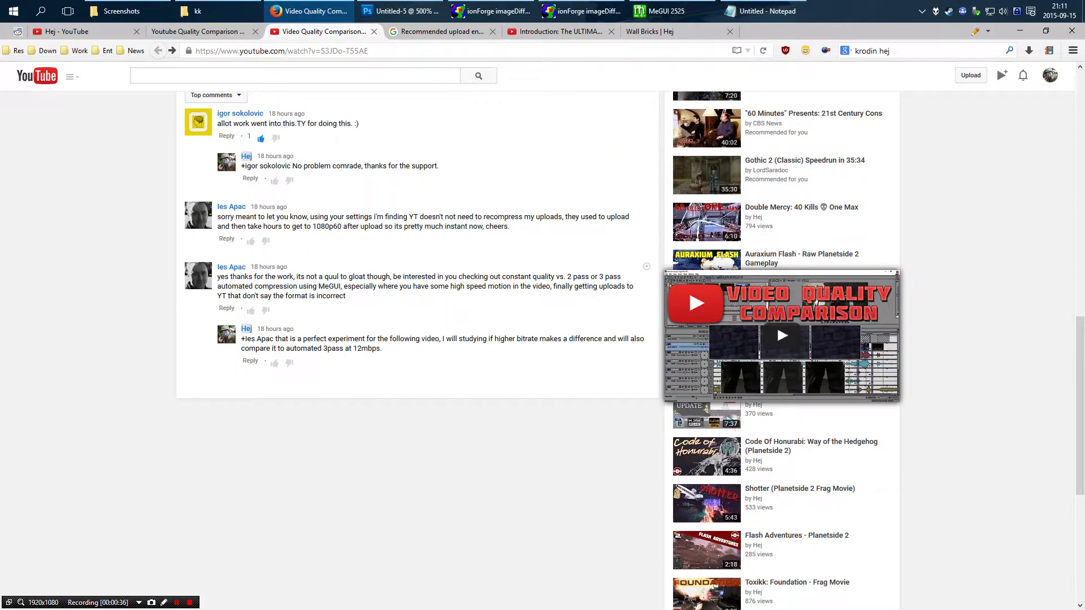
Open MeGUI's x264 encoder configuration and switch the encoding mode to ABR
left_click(664, 14)
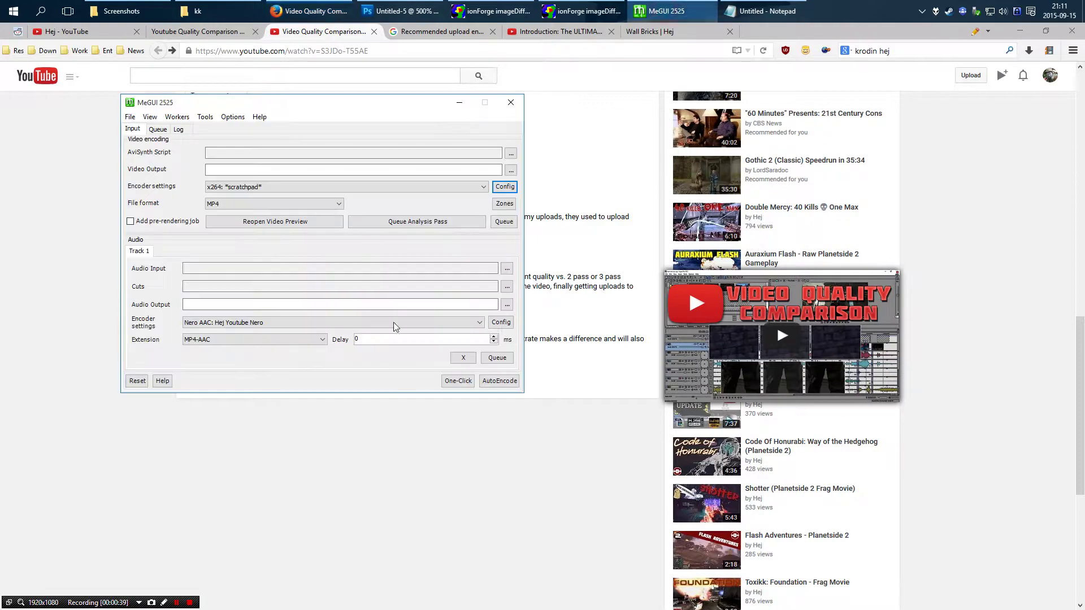
left_click(510, 190)
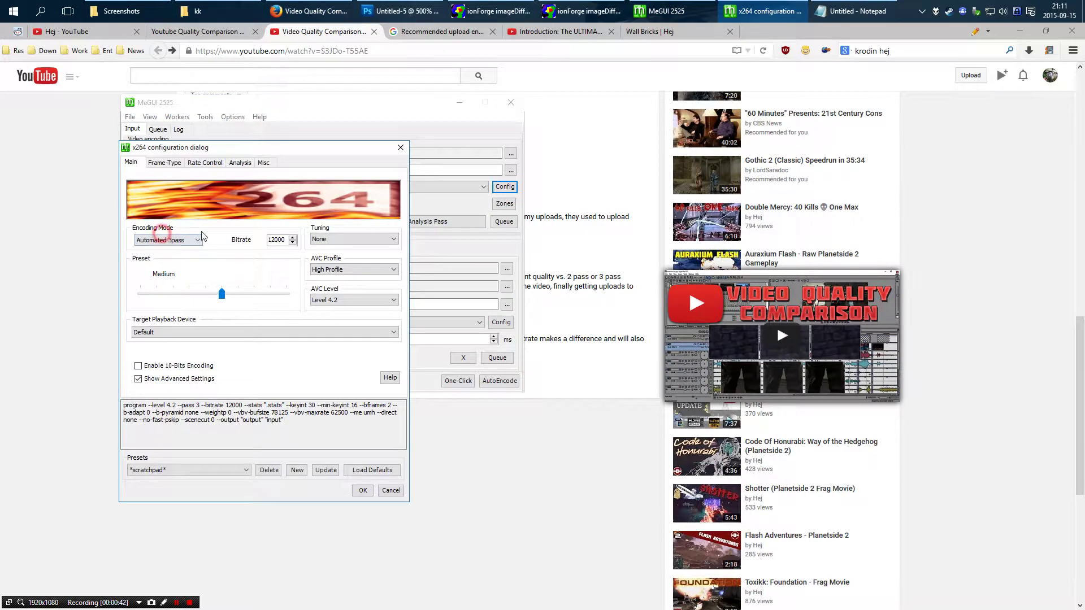
left_click(168, 241)
left_click(174, 310)
left_click(154, 245)
left_click(156, 251)
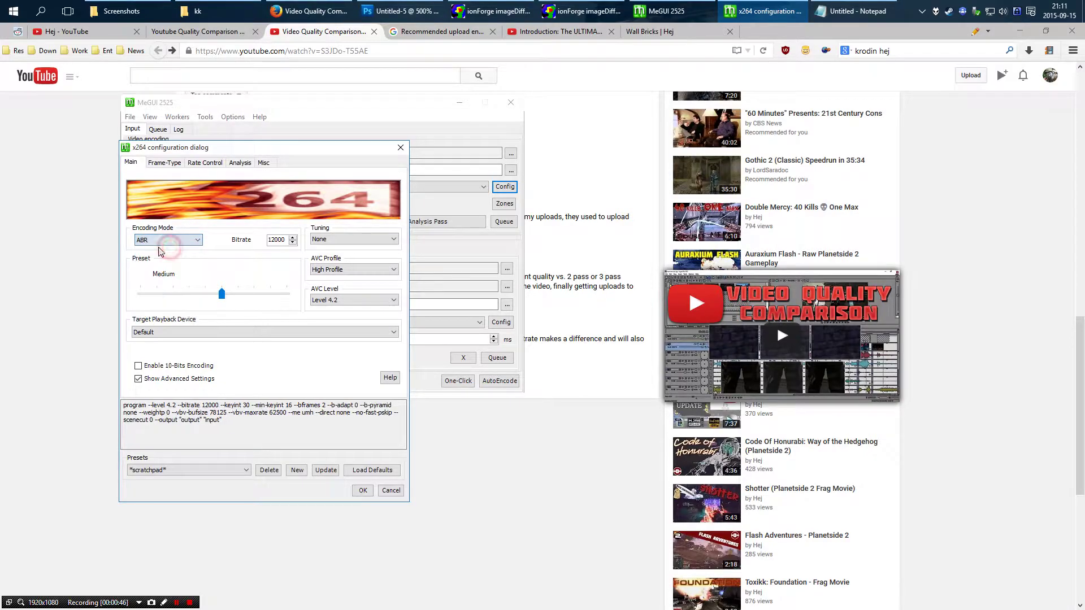
Discard the encoder changes and bring the imageDiff 'whites' comparison forward
left_click(391, 490)
left_click(482, 490)
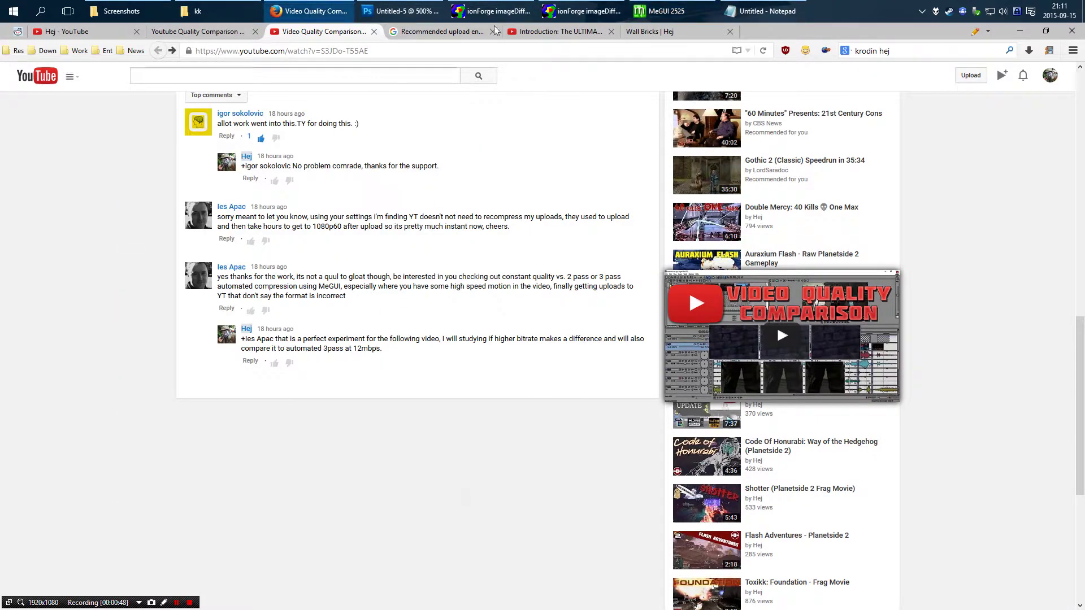
left_click(495, 12)
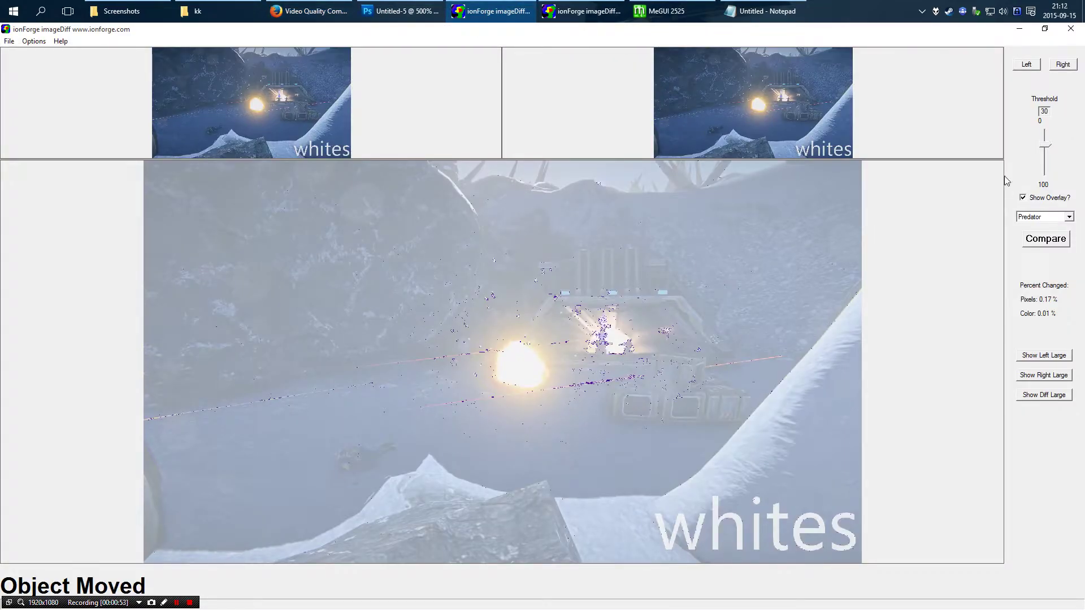
left_click_drag(1045, 146, 1045, 133)
left_click(1046, 239)
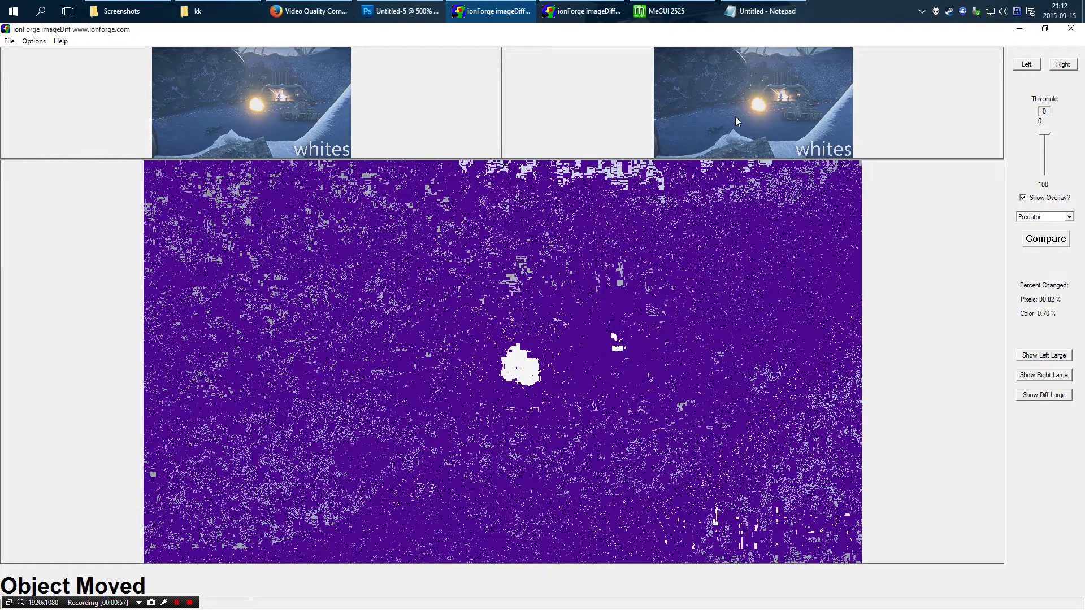
left_click(1045, 148)
left_click(1045, 154)
left_click(1065, 244)
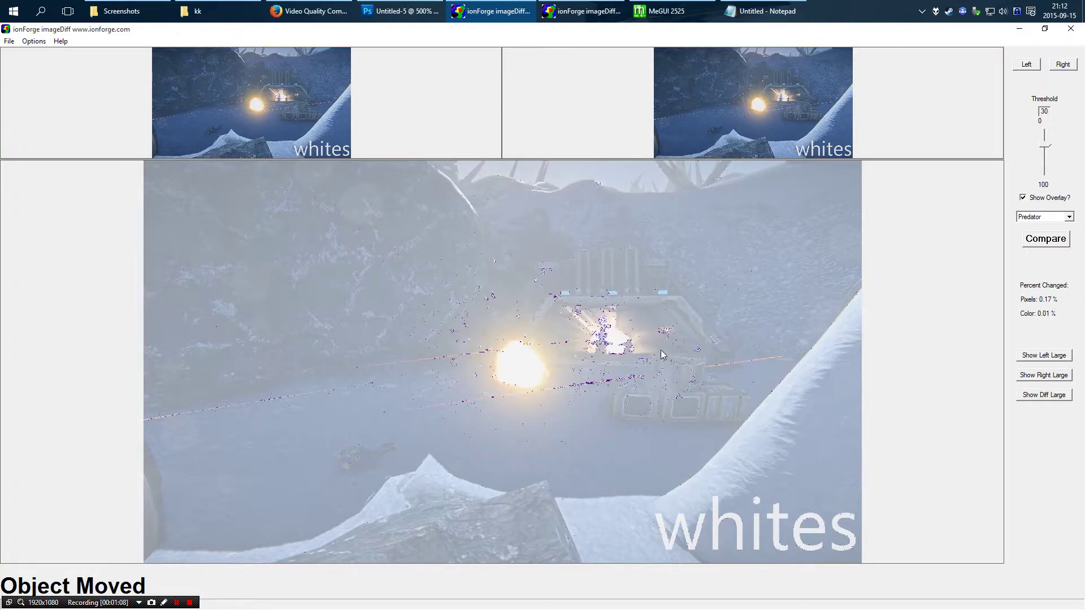
In Photoshop's Untitled-5, make layer 24-5 visible and select the 24-5 and 3p-5 layers
left_click(401, 11)
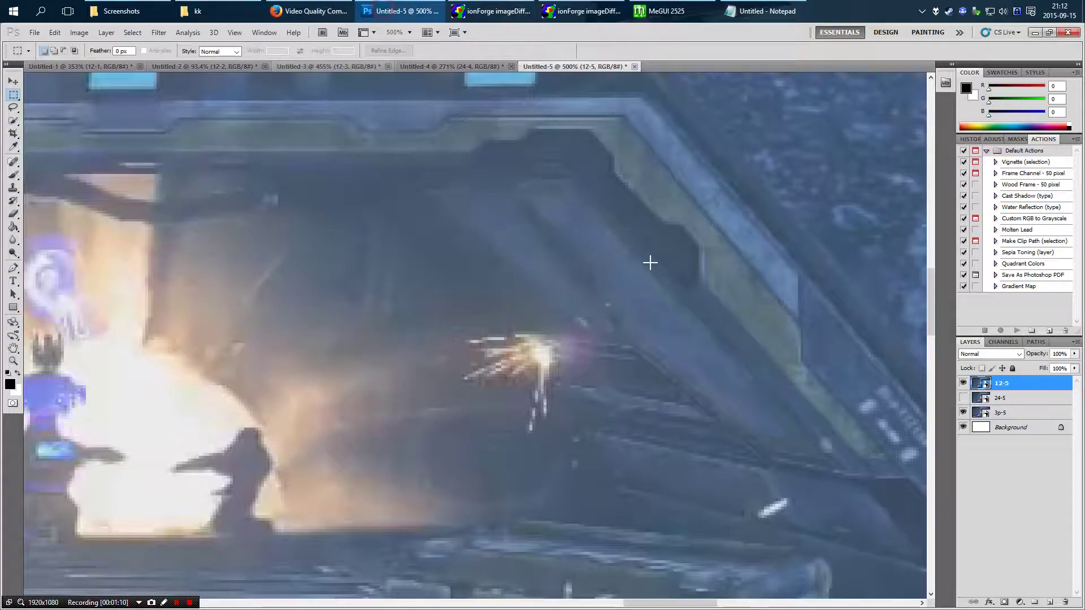
left_click(963, 398)
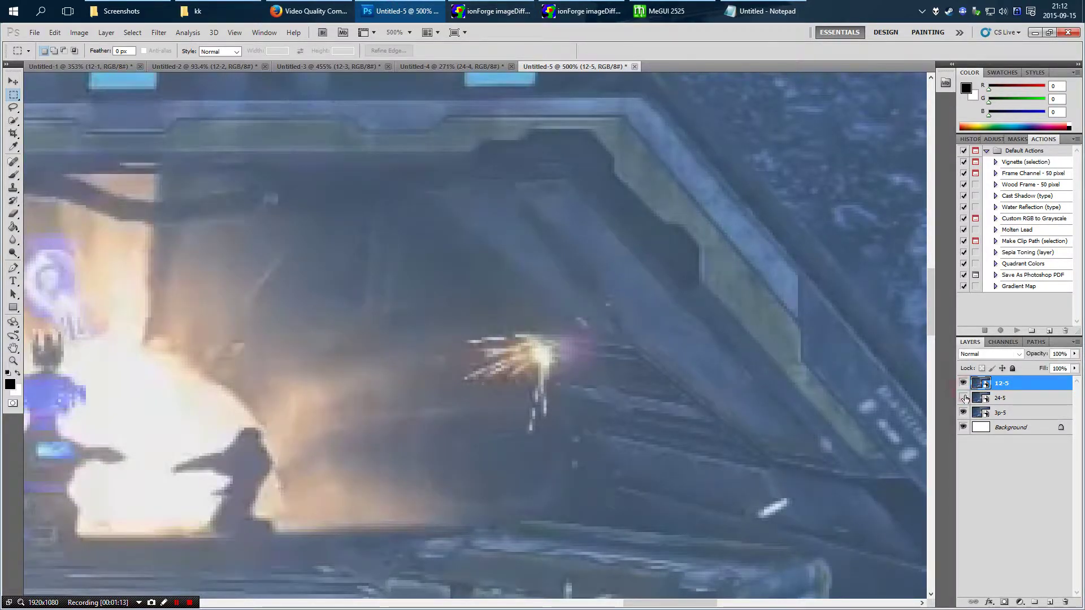
left_click(1017, 405)
left_click(1017, 412)
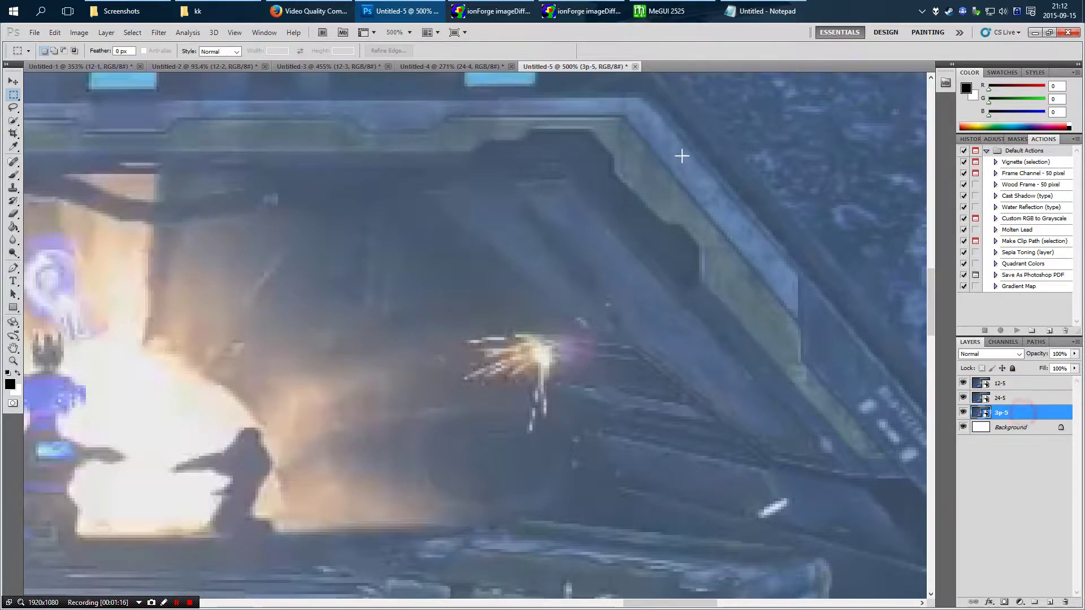
left_click(667, 11)
left_click(676, 5)
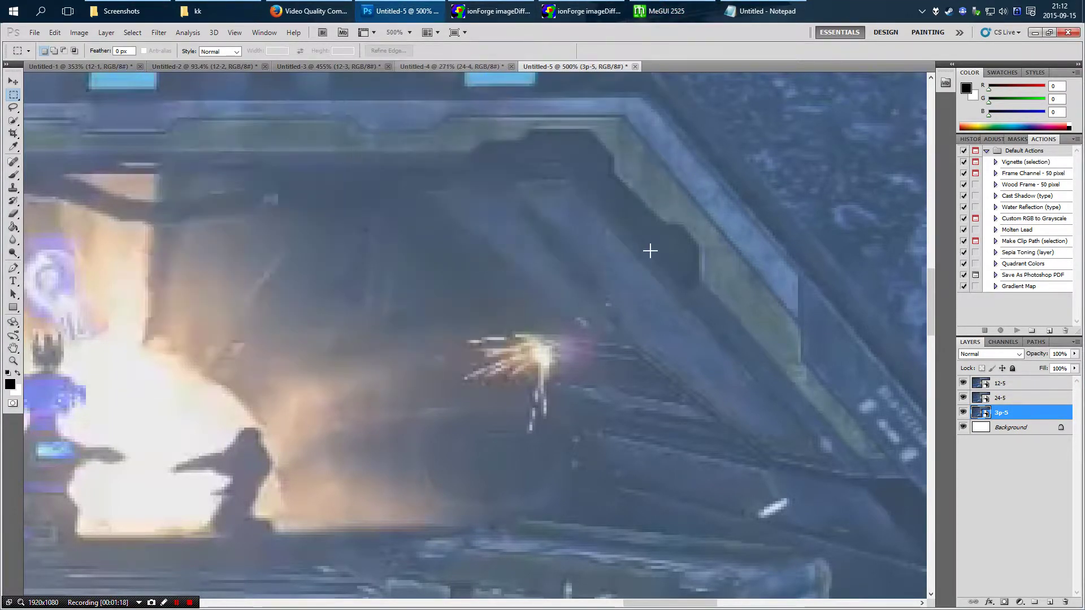
Hide layer 12-5 to reveal 24-5, marqueeing the streak and area around the sparks
left_click(1034, 384)
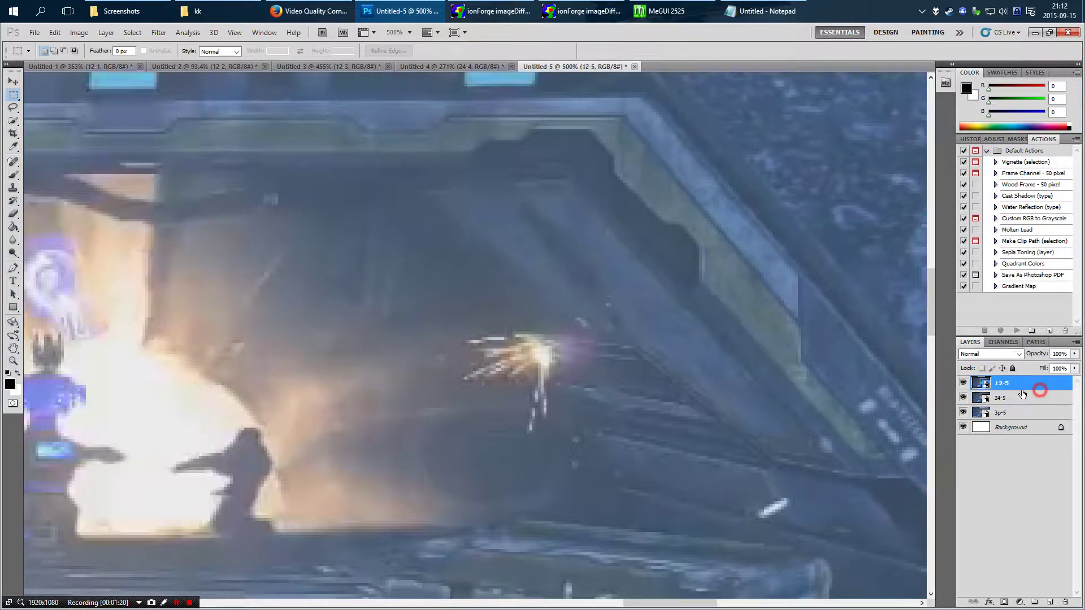
left_click(495, 389)
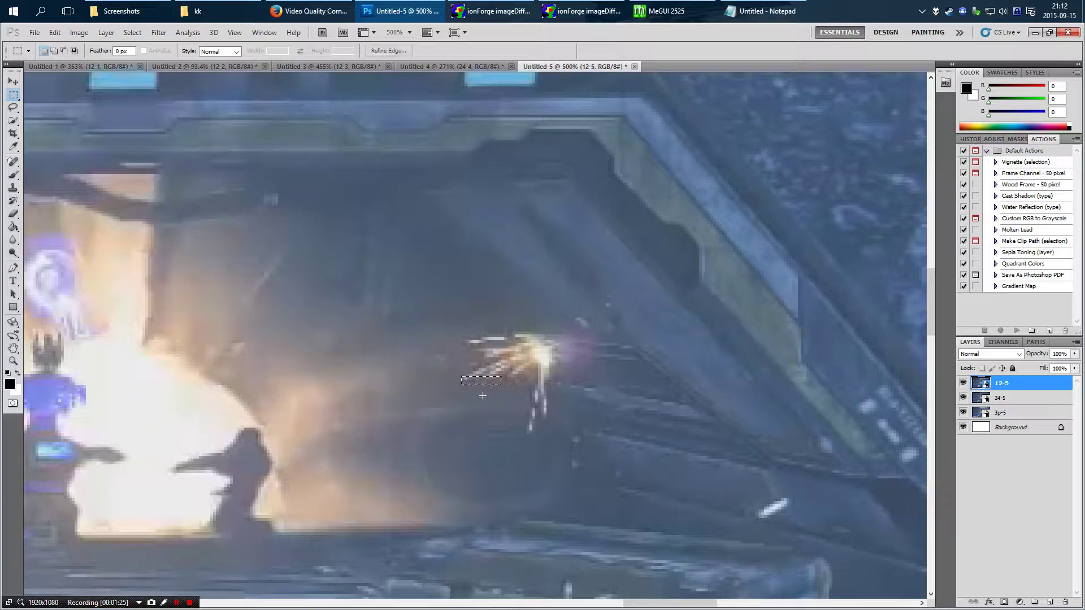
left_click(963, 385)
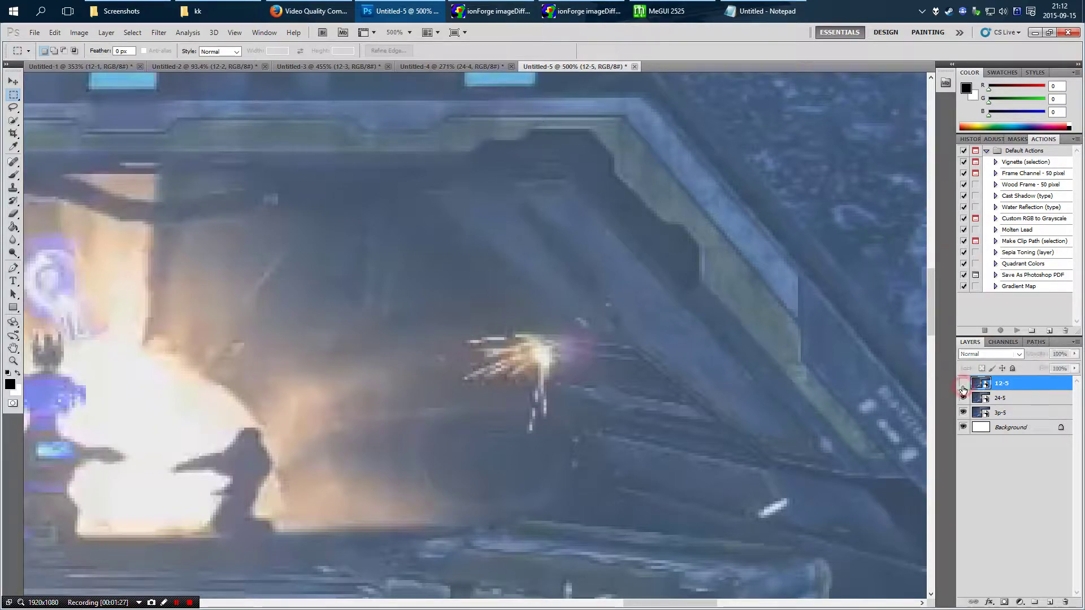
left_click(523, 392)
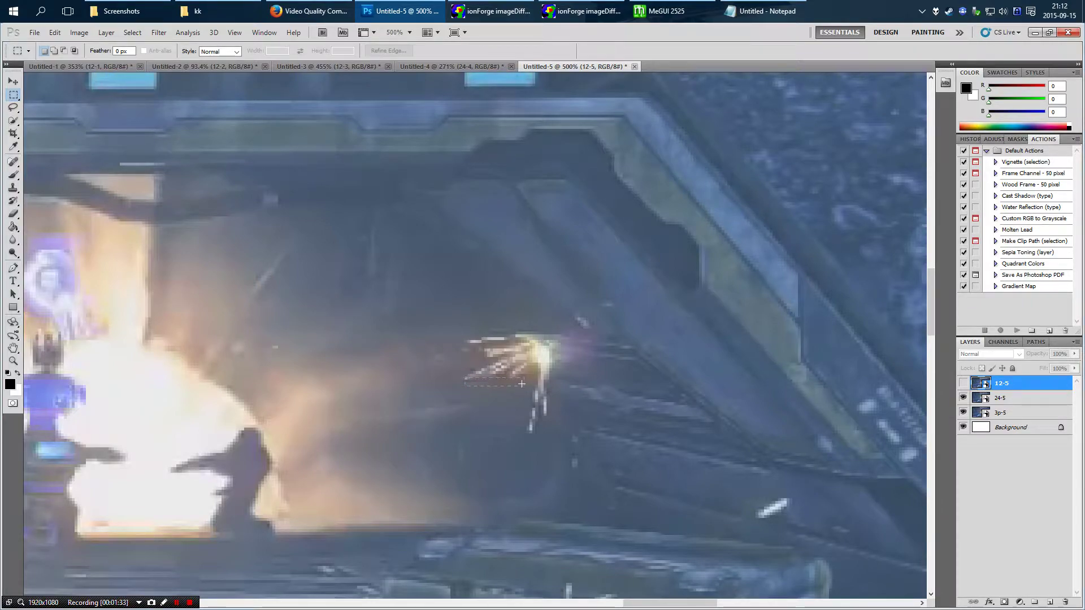
left_click_drag(521, 386, 524, 389)
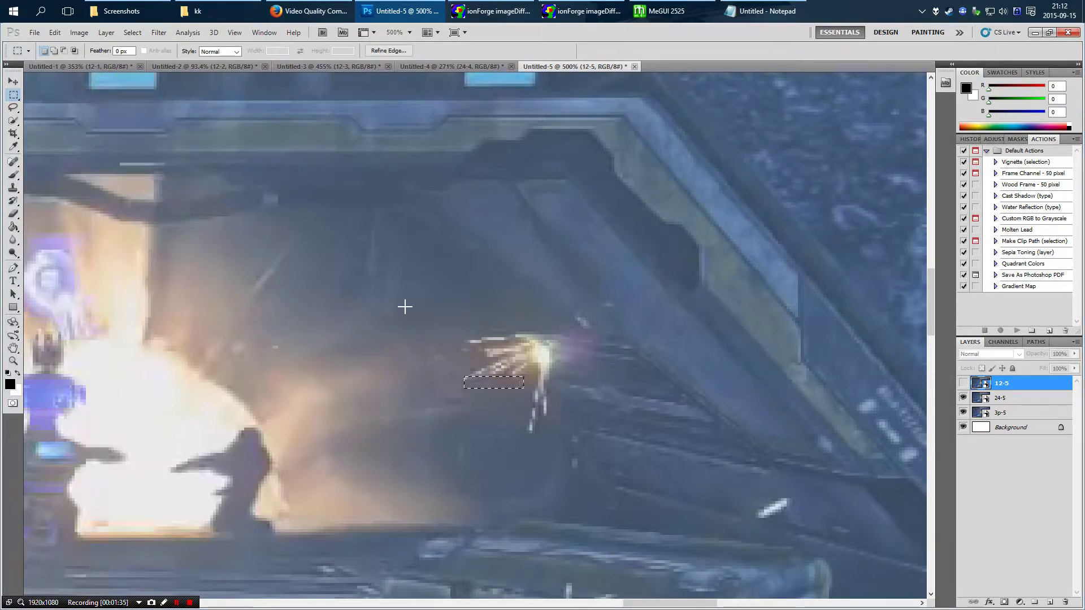
left_click_drag(364, 292, 598, 452)
left_click(617, 310)
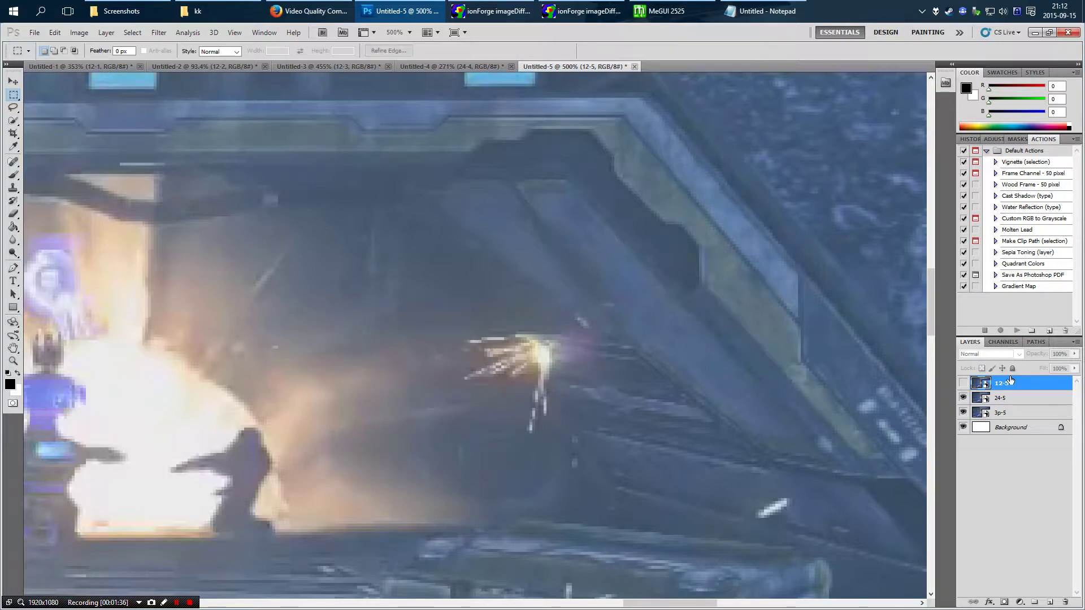
Toggle layers 12-5 and 24-5 to flip between the 12, 24 and 3-pass encodes, then switch to Untitled-4
left_click(963, 383)
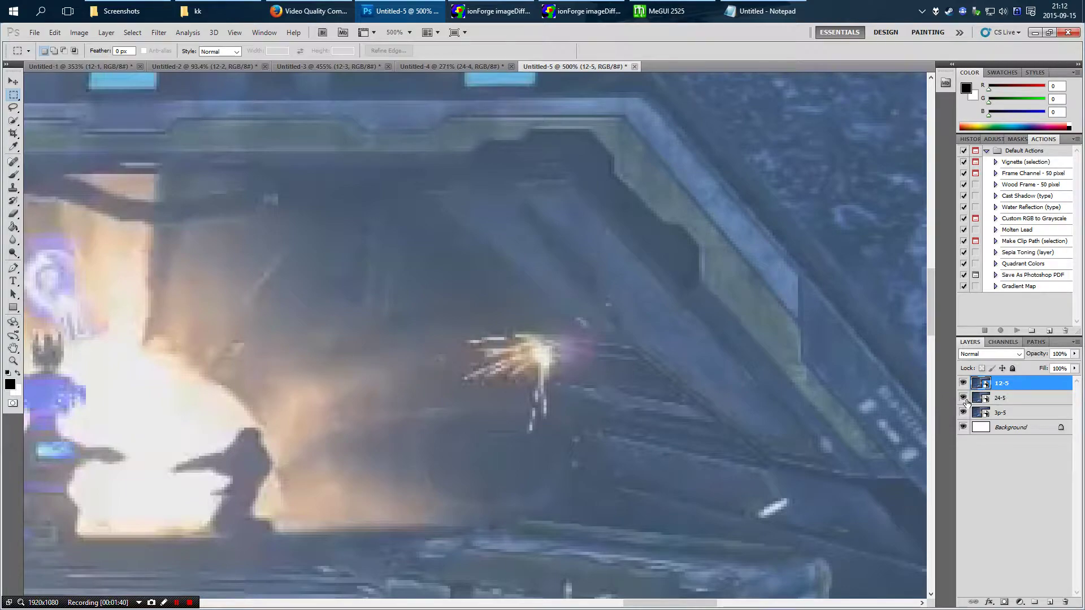
left_click(963, 398)
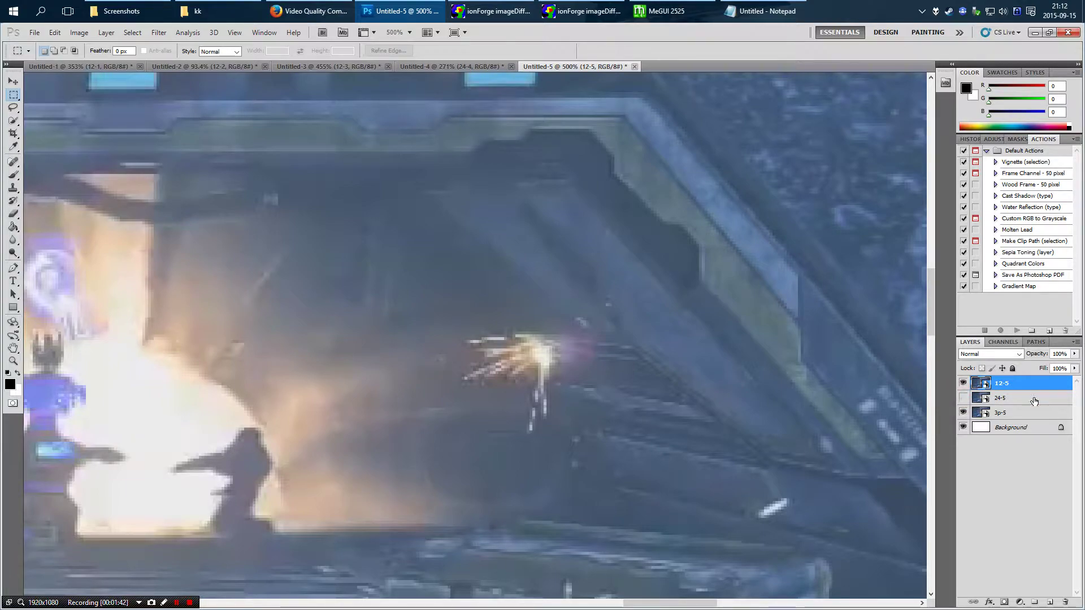
left_click(964, 383)
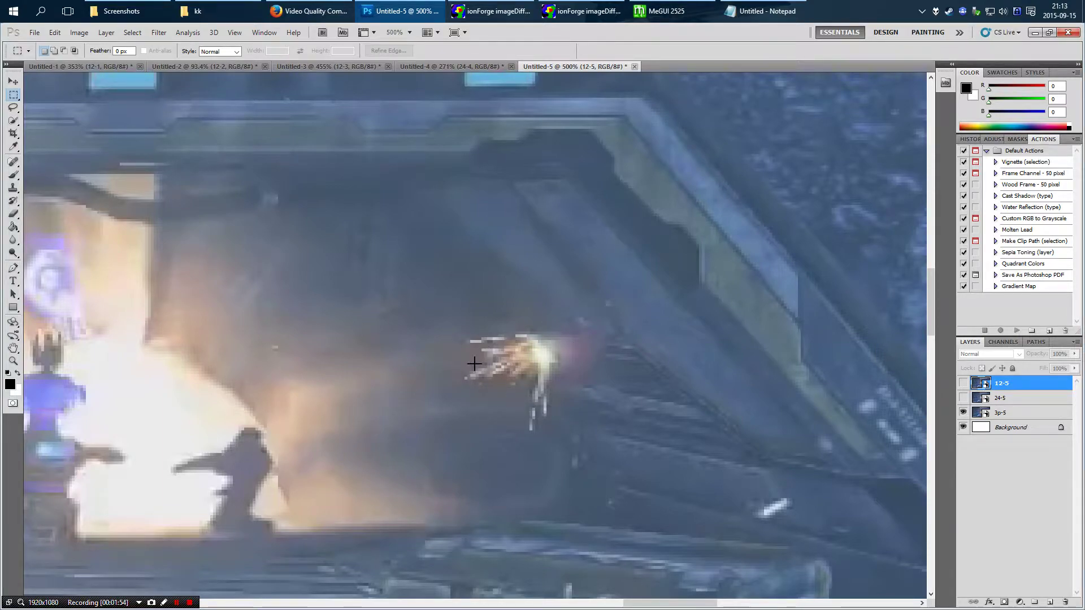
left_click(963, 383)
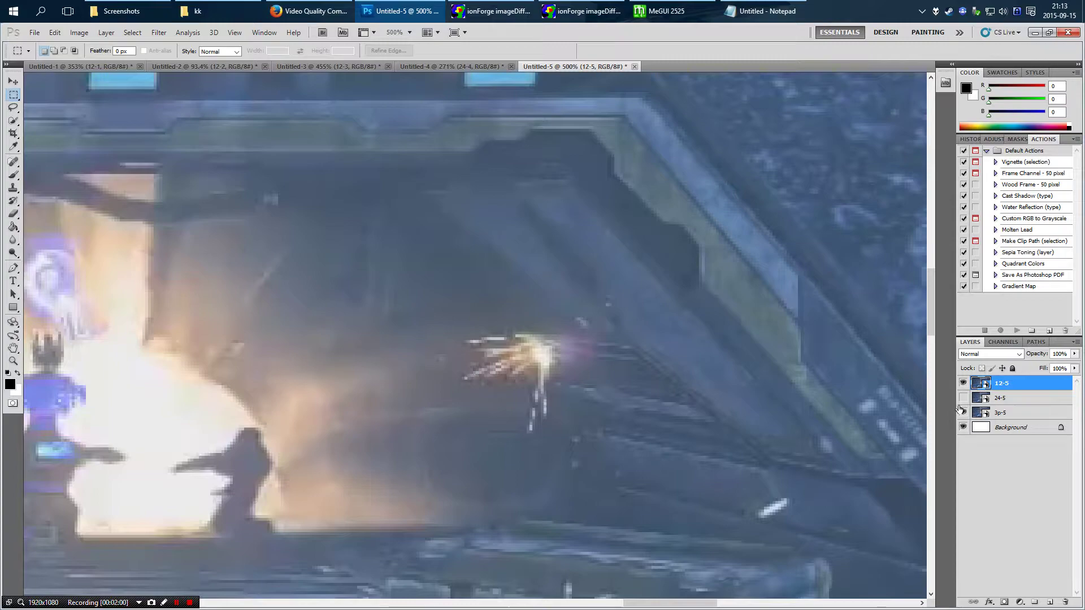
left_click(964, 383)
left_click(964, 383)
left_click(1000, 398)
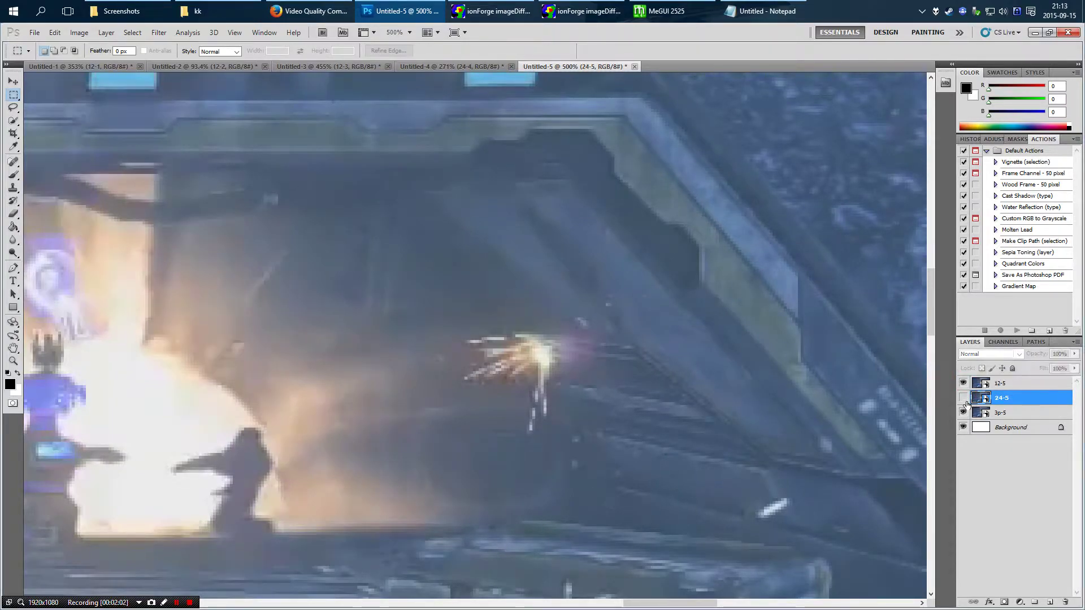
left_click(964, 398)
left_click(427, 69)
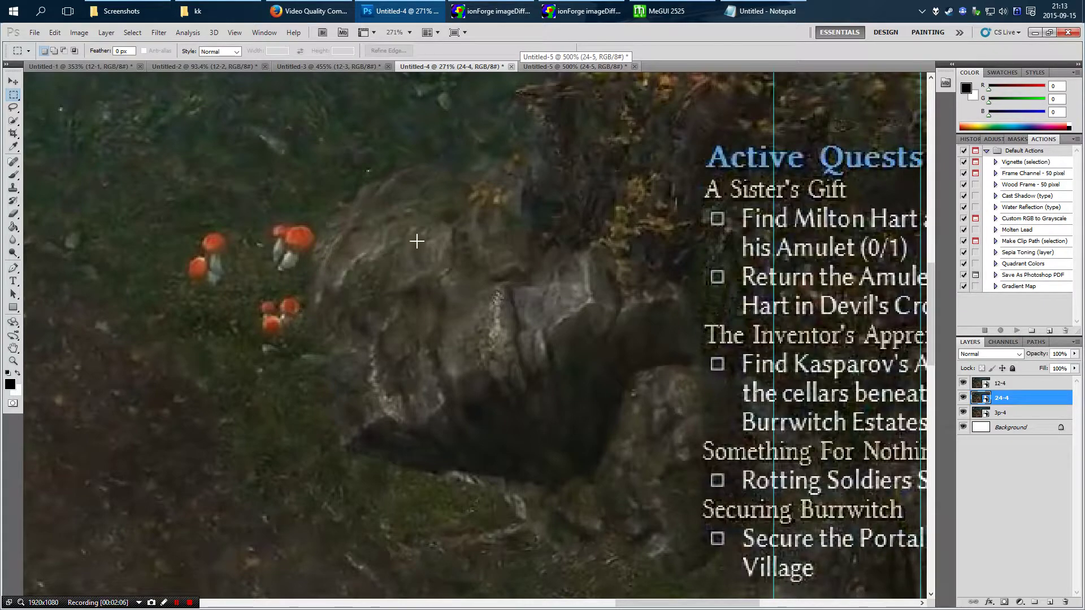
Flip layer 12-4 on and off to compare it with the 24-4 encode
left_click(964, 383)
left_click(964, 383)
left_click(964, 383)
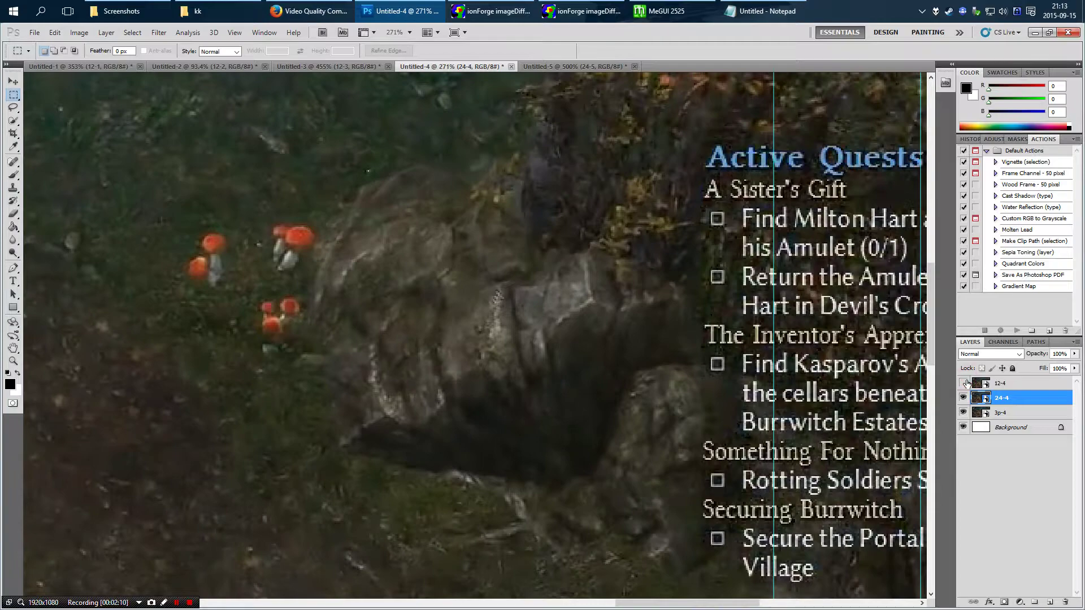
left_click(966, 383)
left_click(965, 384)
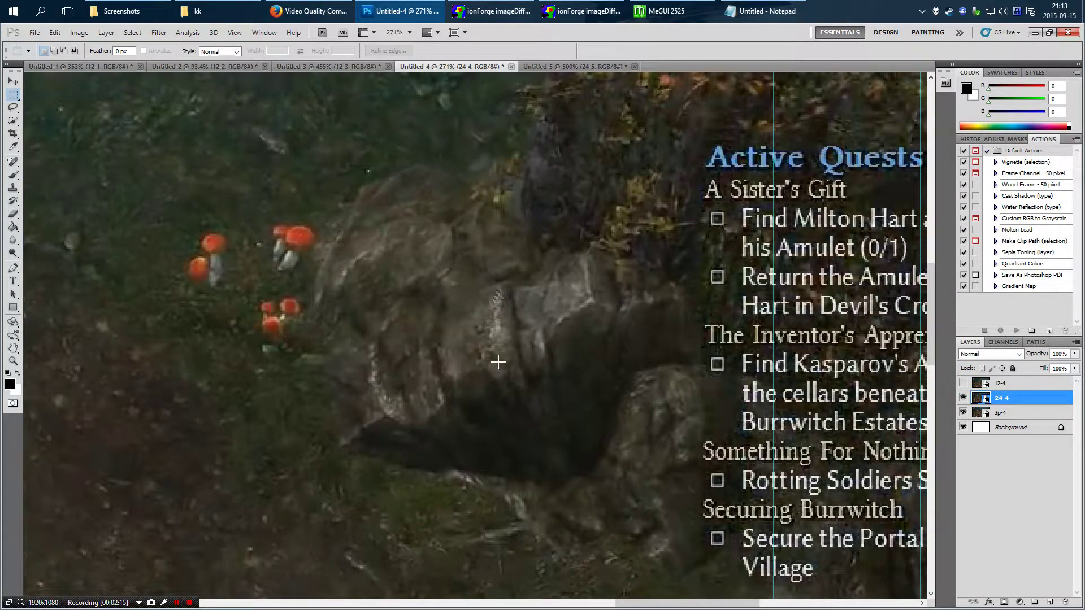
scroll(498, 362, "down", 5)
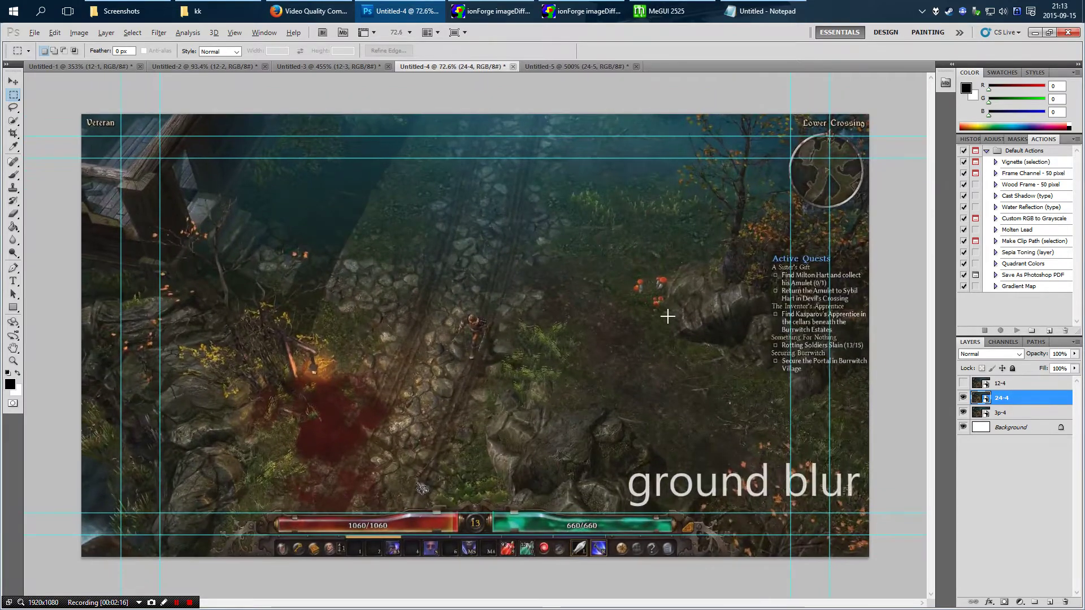
Compare 12-4 with 24-4 hidden, then restore 24-4 and leave 12-4 hidden
left_click(963, 398)
left_click(963, 383)
left_click(963, 383)
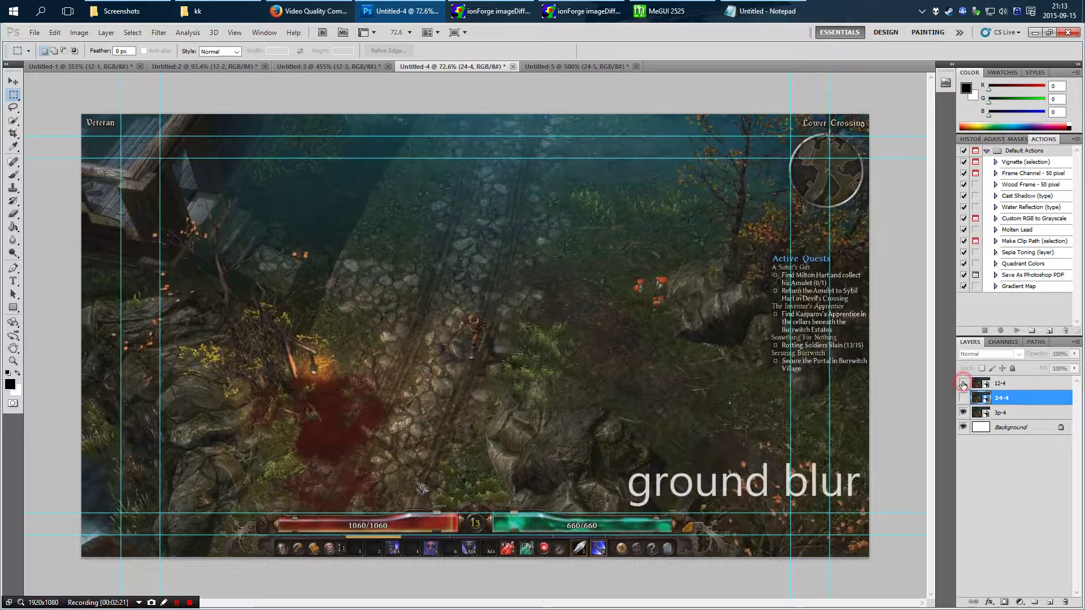
left_click(963, 384)
left_click(963, 398)
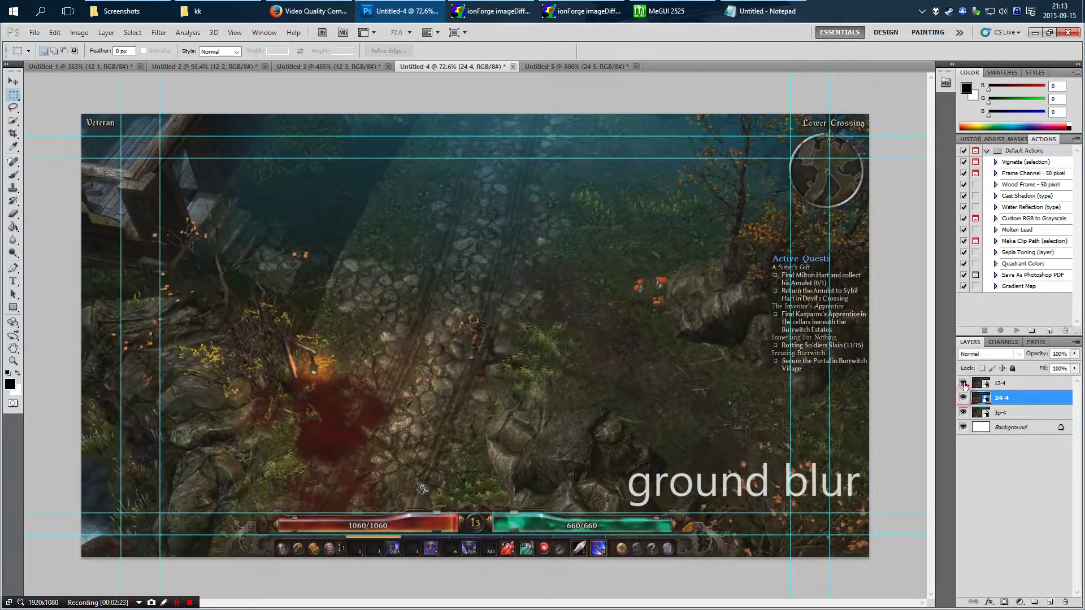
left_click(963, 383)
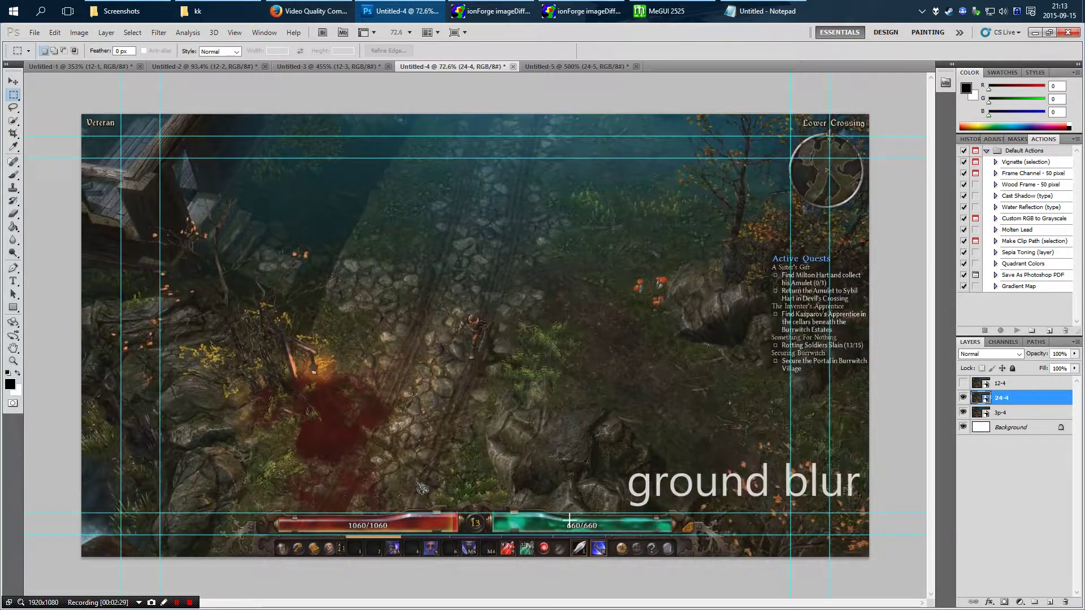
In Untitled-3, flip layer 12-3 on and off to compare it with the 24-3 encode
left_click(327, 66)
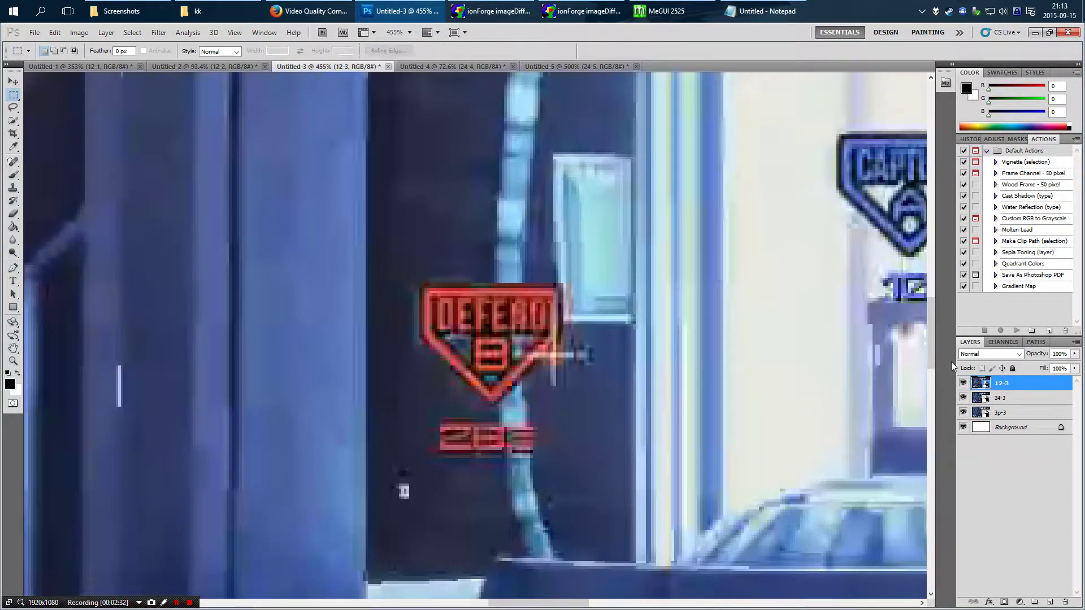
left_click(1023, 397)
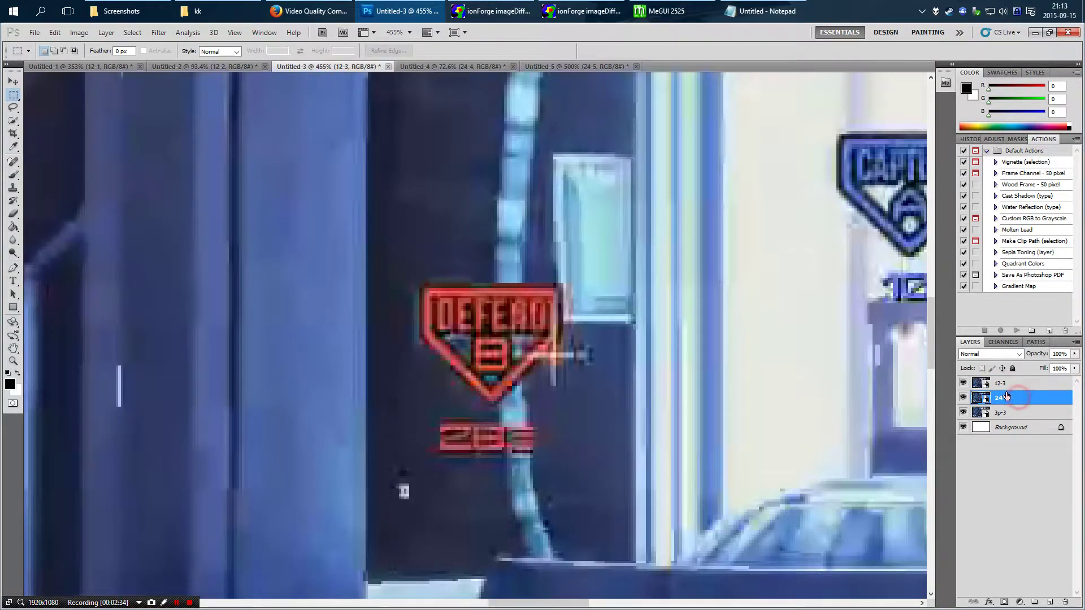
left_click(1014, 384)
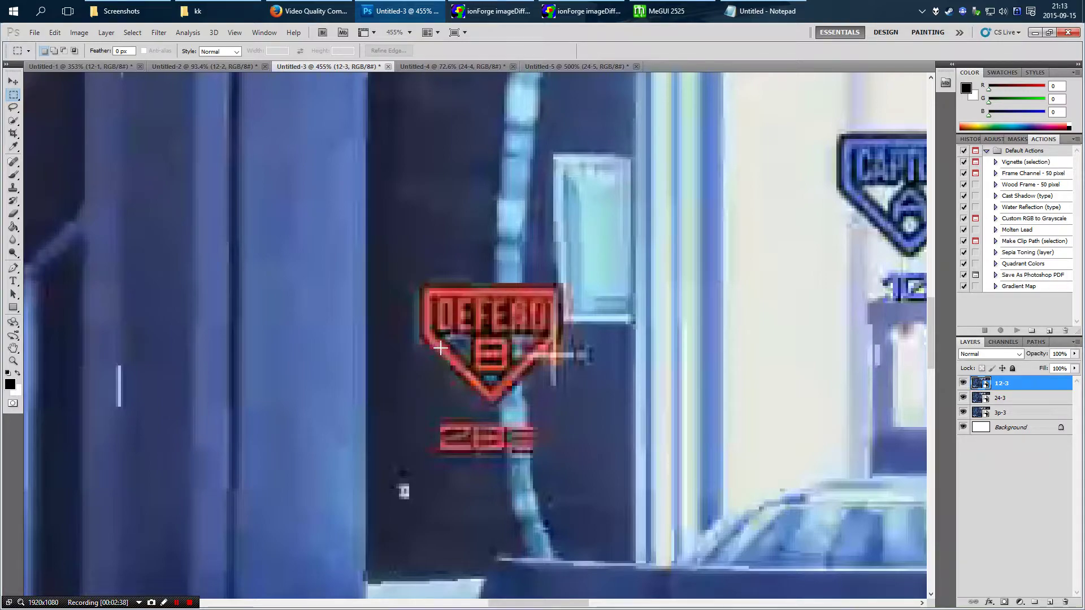
left_click(963, 384)
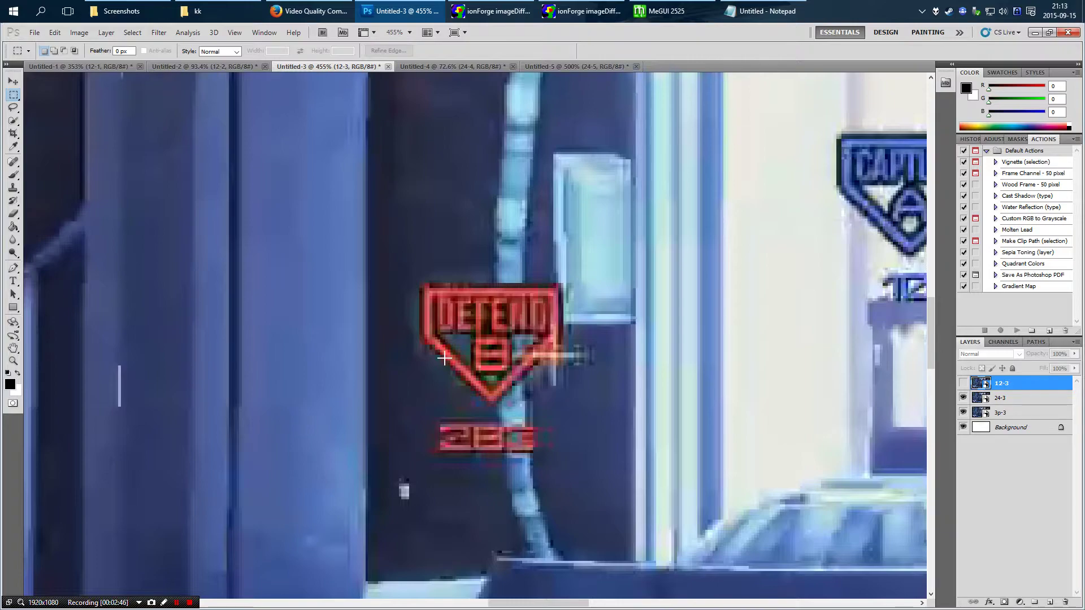
left_click(963, 384)
left_click(963, 383)
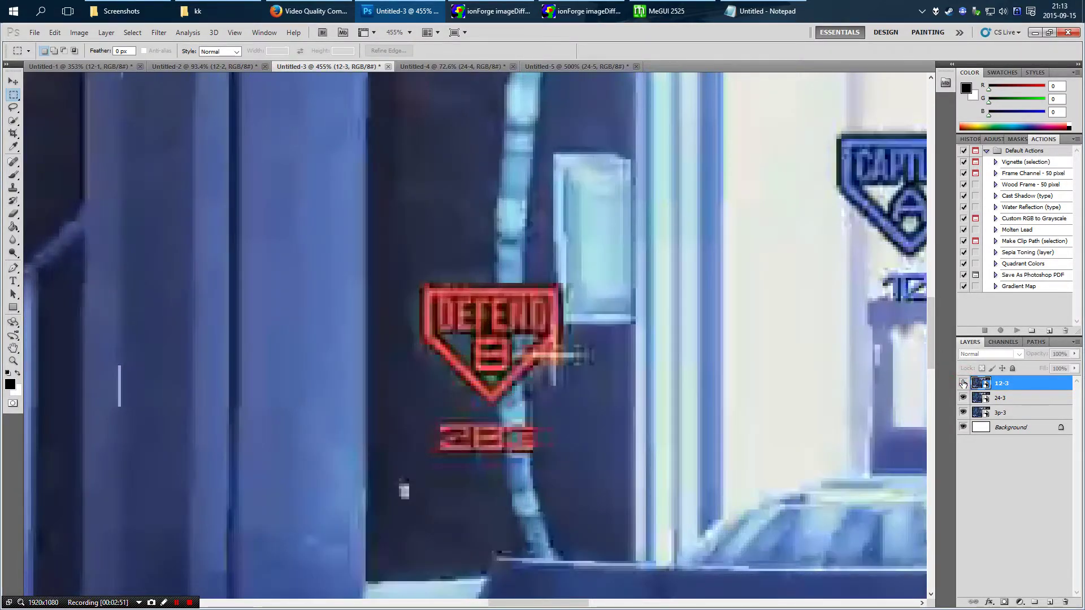
left_click(963, 384)
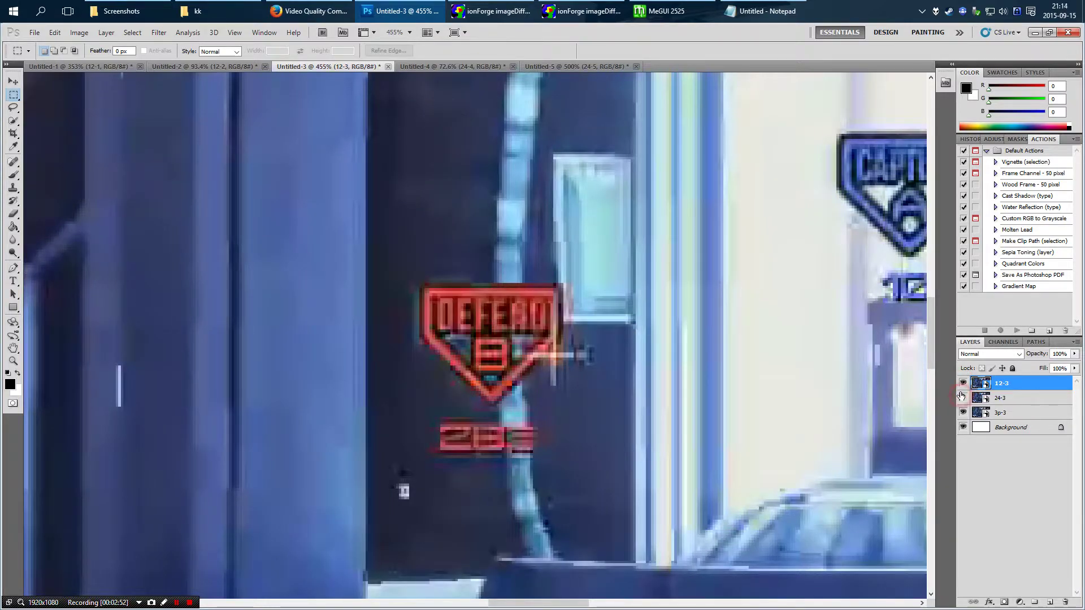
Hide 24-3 and flip 12-3 against the 3p-3 encode, marqueeing a small area beside the sign
left_click(962, 397)
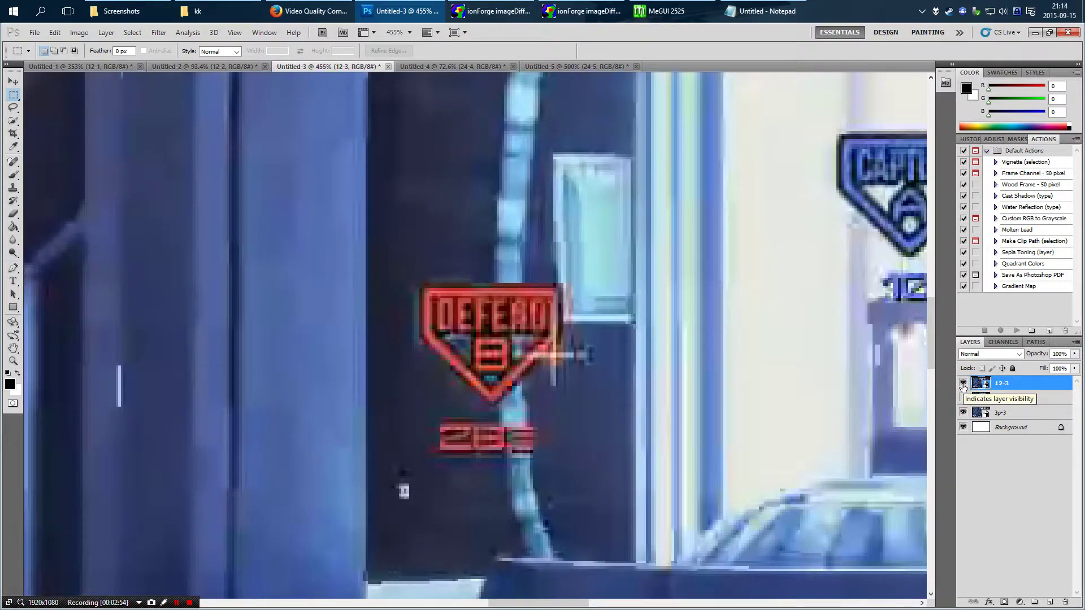
left_click(963, 384)
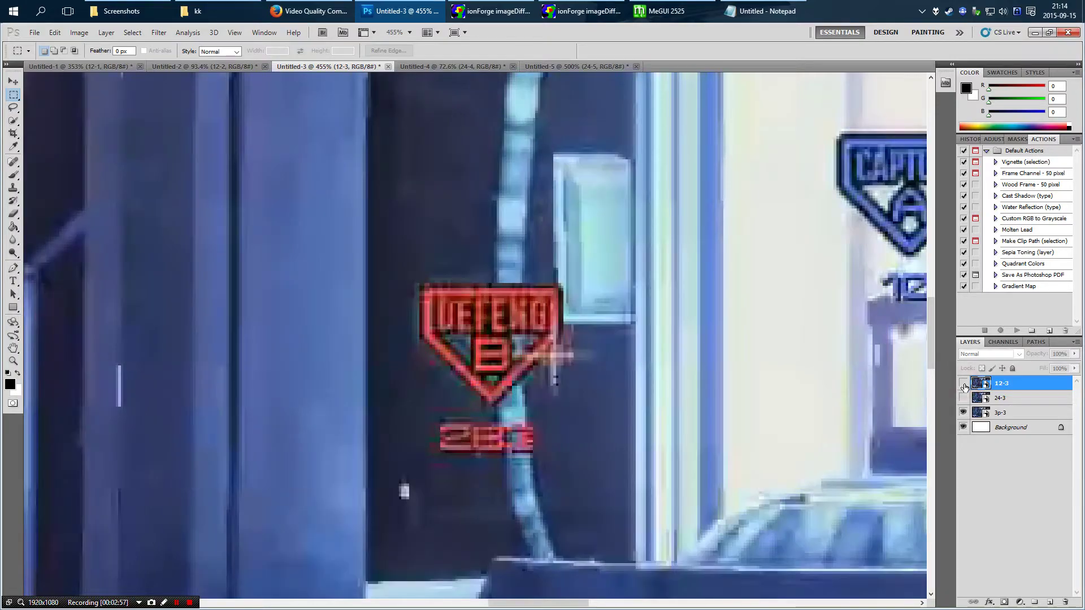
left_click(964, 384)
left_click(964, 385)
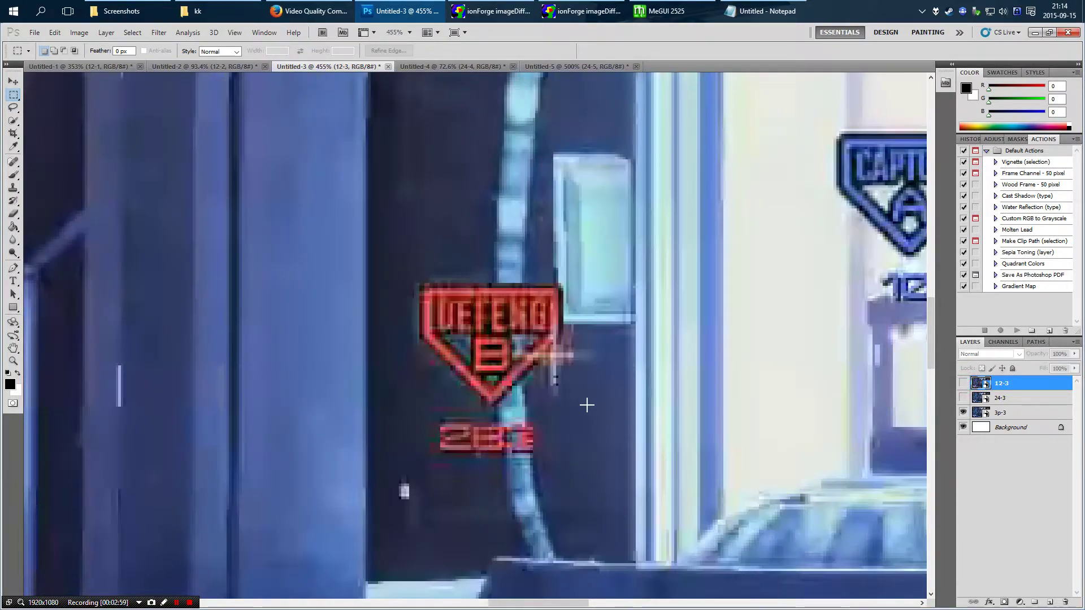
mouse_move(563, 388)
left_mouse_down()
mouse_move(563, 407)
mouse_move(543, 393)
mouse_move(560, 399)
left_mouse_up()
left_click(583, 378)
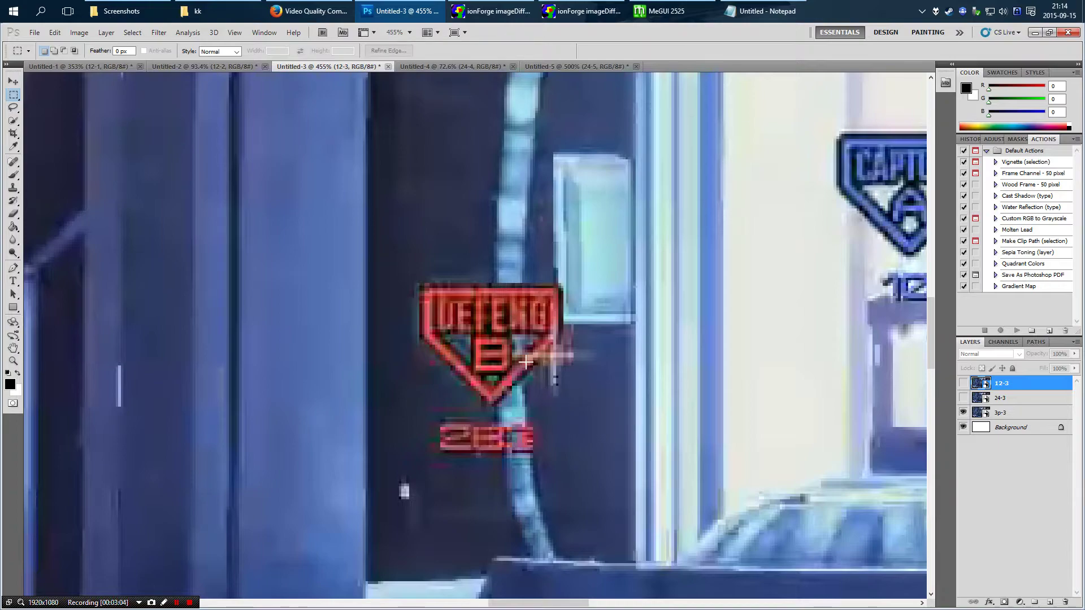
Show 12-3 and 24-3 again, re-compare 12-3 against 24-3, and leave all layers visible
left_click(963, 383)
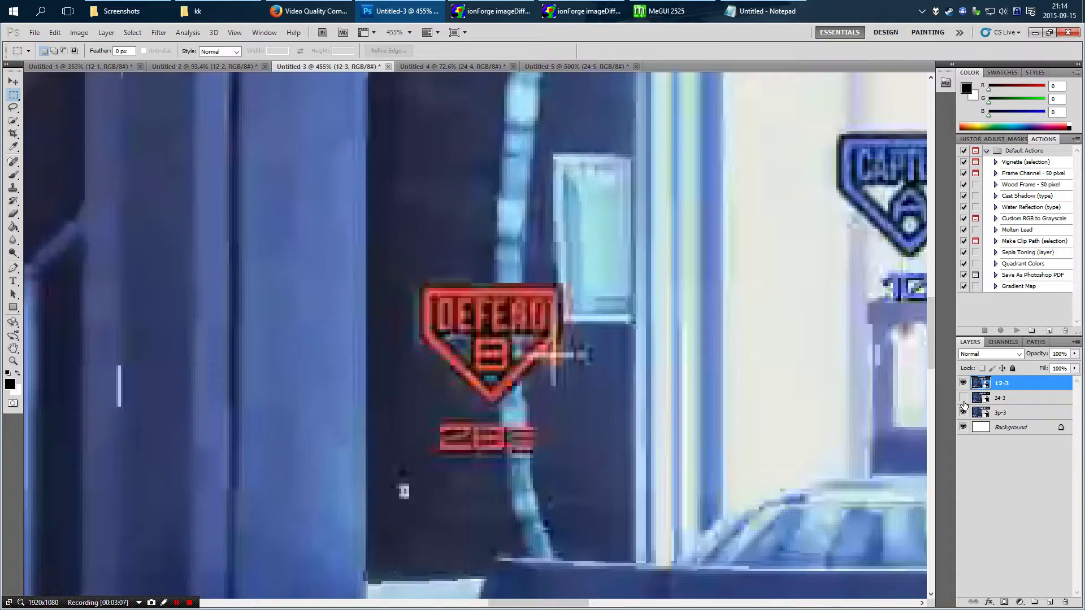
left_click(963, 398)
left_click(964, 384)
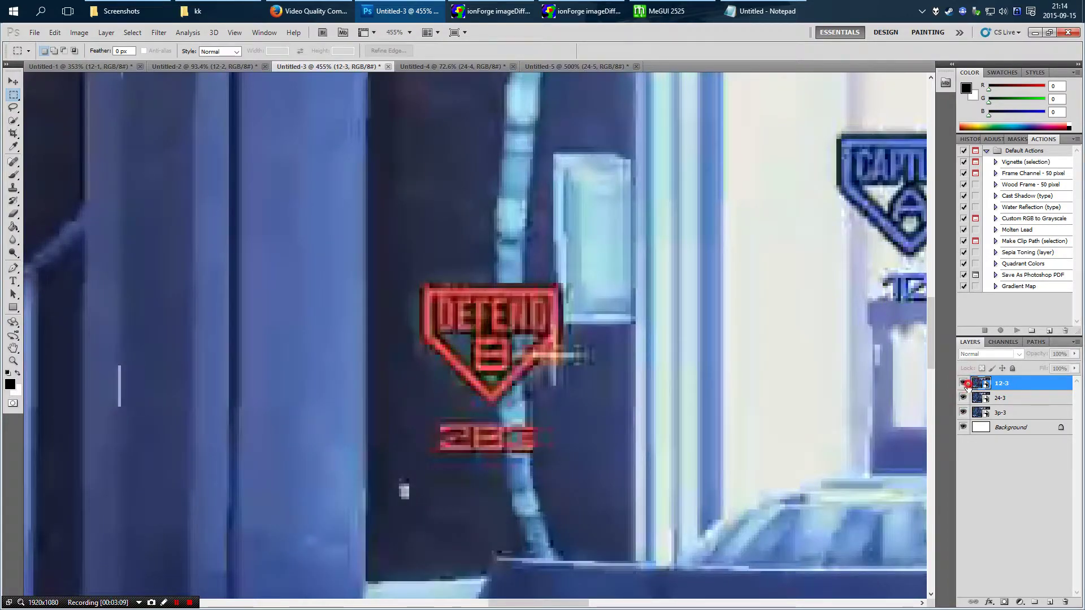
left_click(964, 384)
left_click(1002, 413)
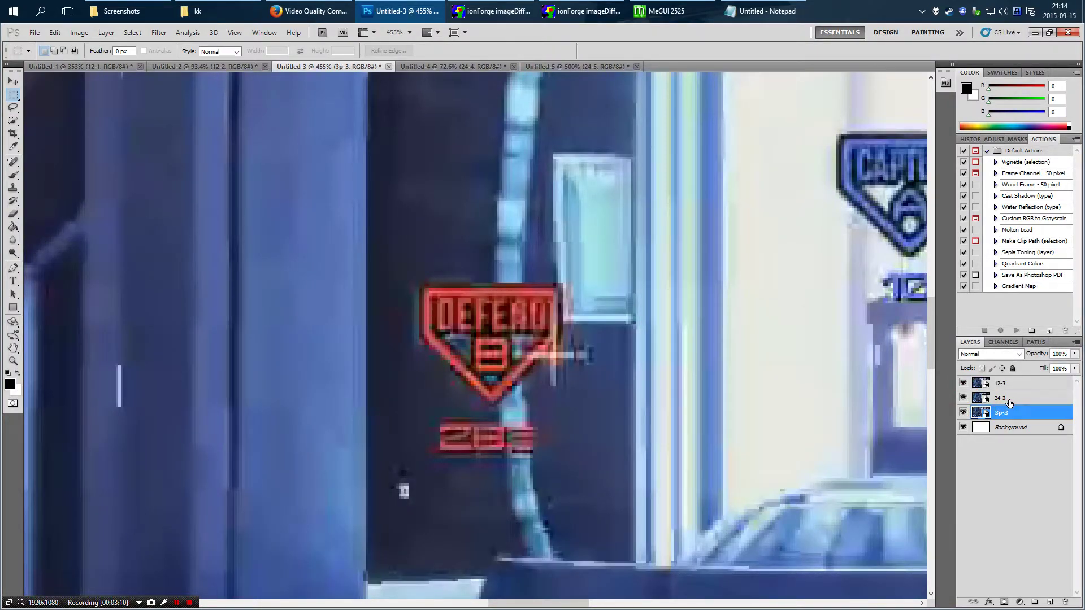
left_click(1019, 385)
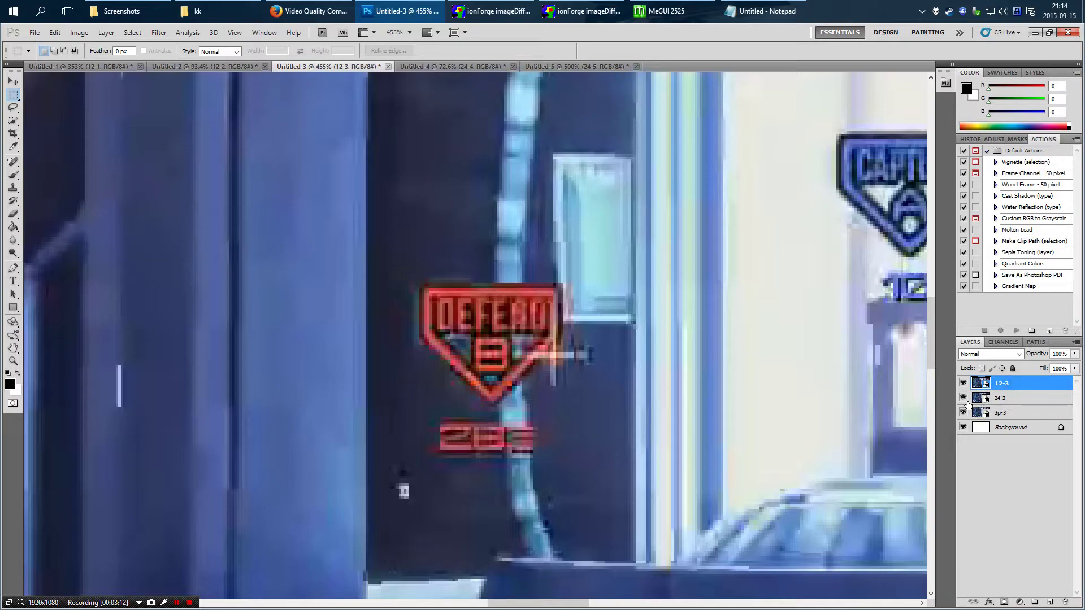
left_click(963, 384)
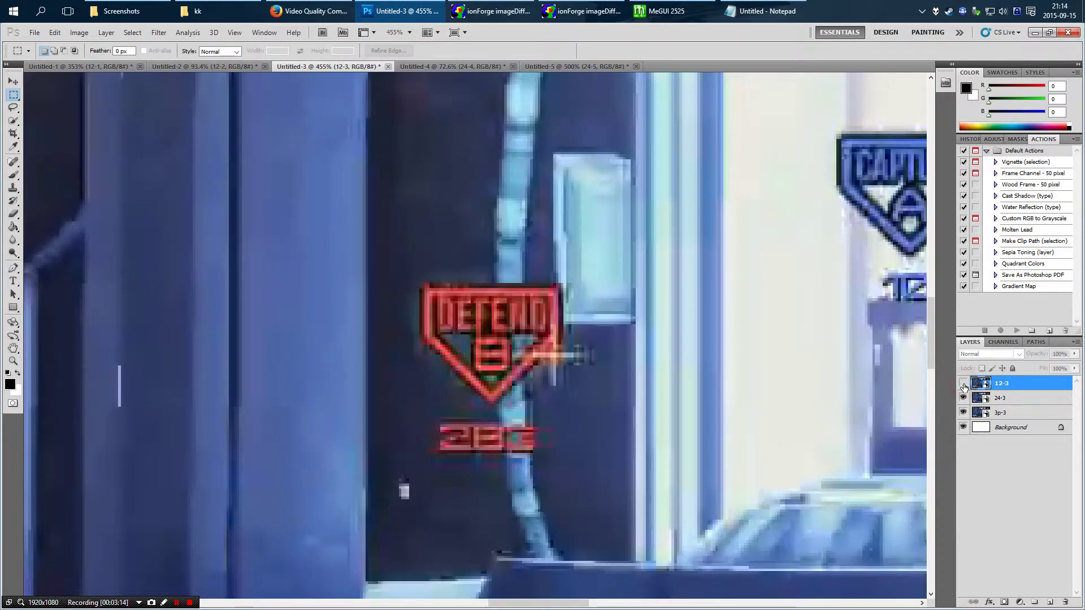
key("alt+bracketleft")
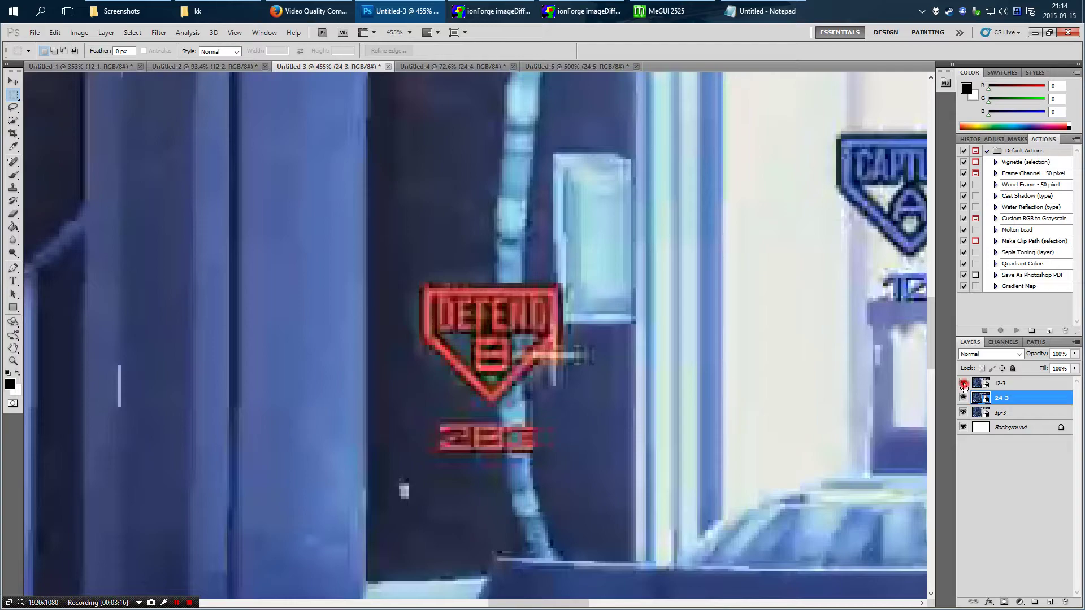
left_click(964, 385)
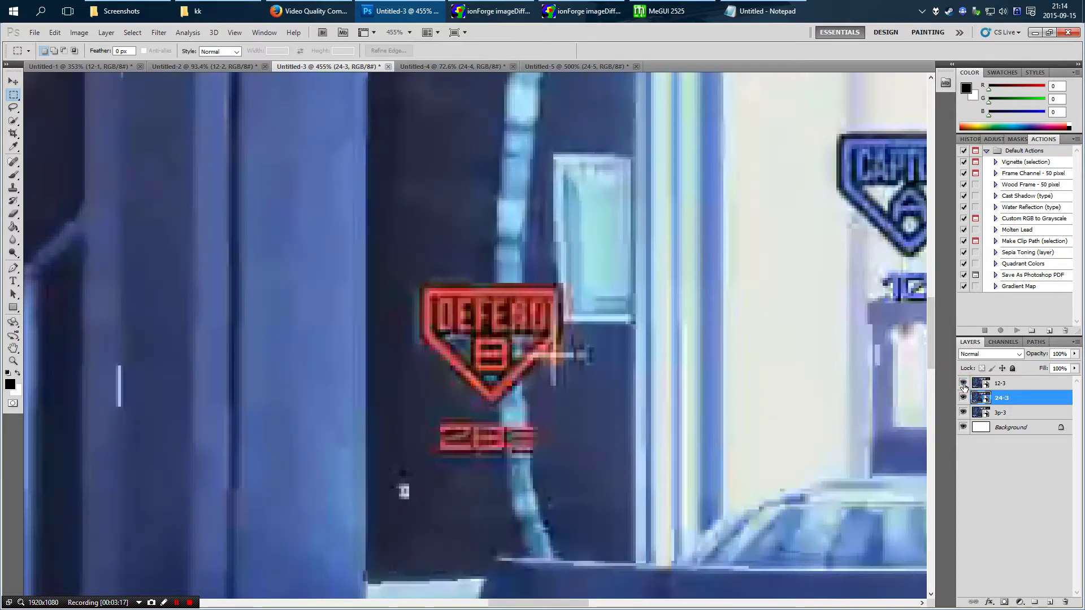
Switch to Untitled-2 and zoom in on the planet surface
left_click(192, 71)
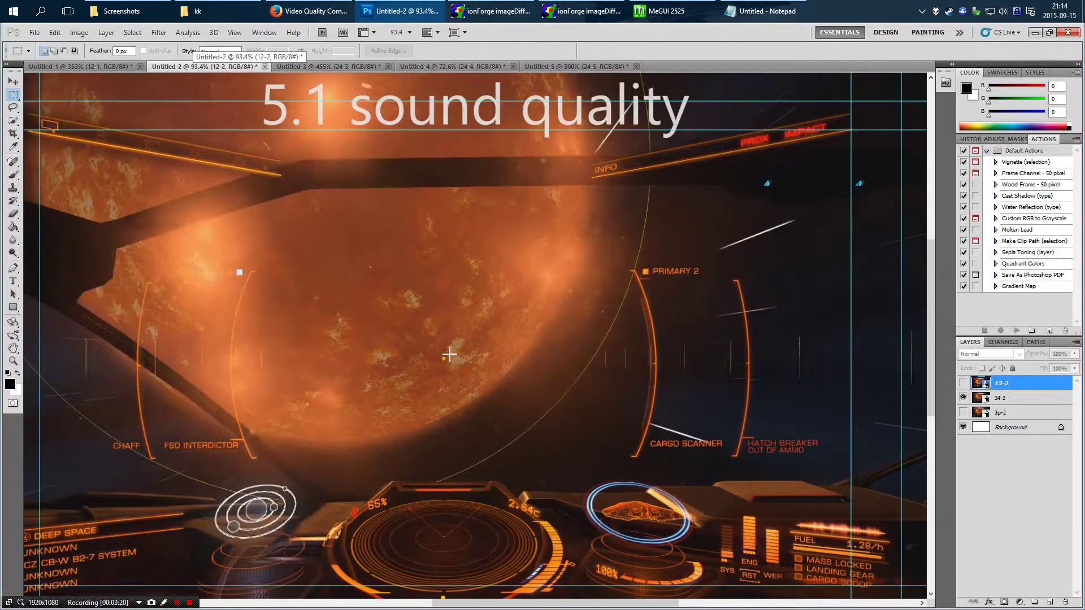
left_click_drag(448, 357, 670, 442)
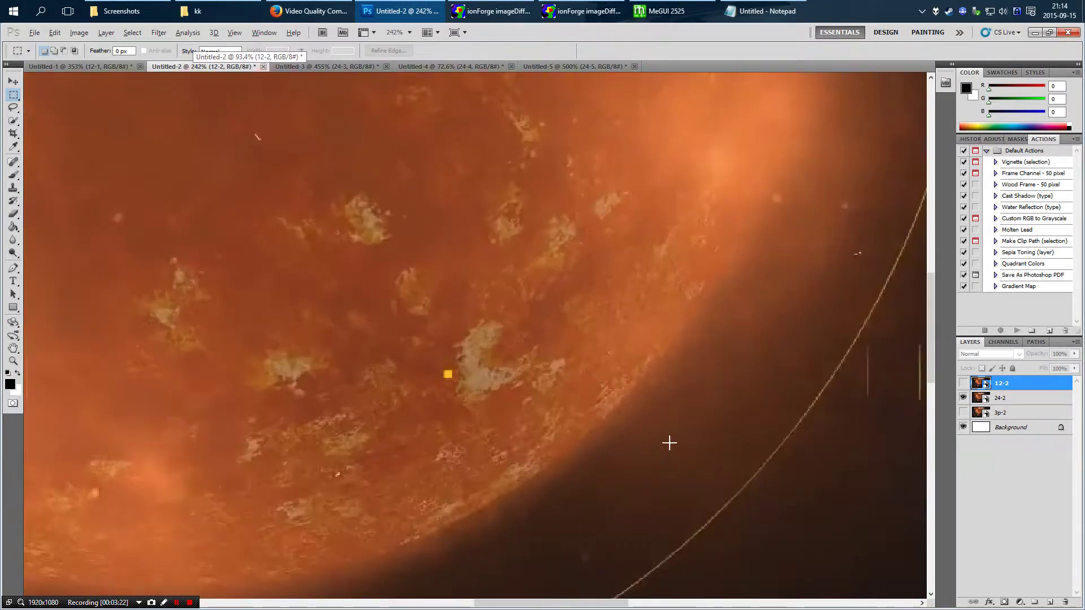
scroll(291, 351, "up", 3)
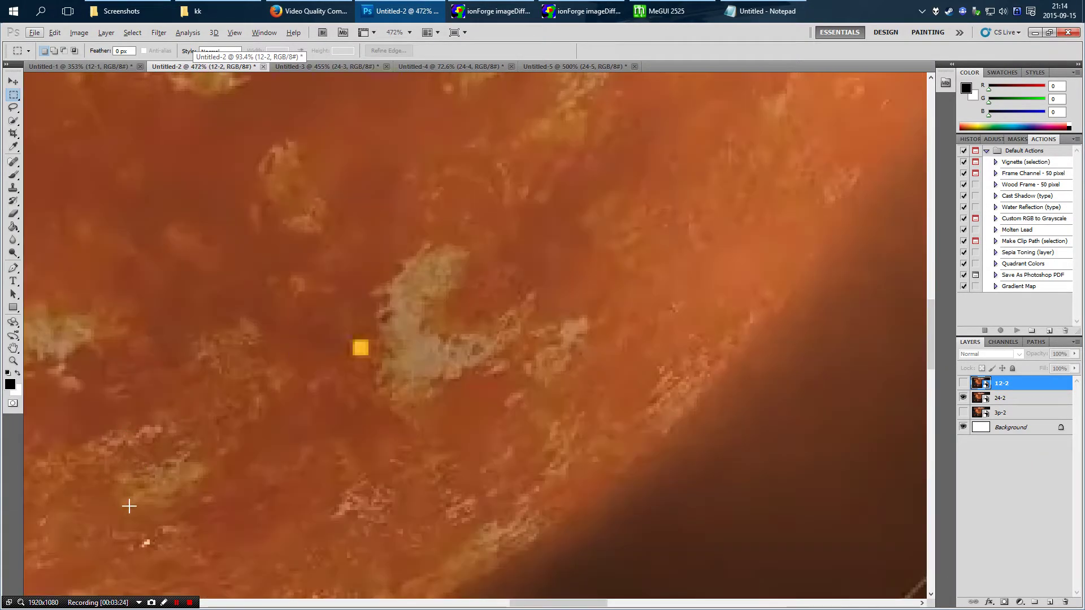
scroll(93, 435, "down", 1)
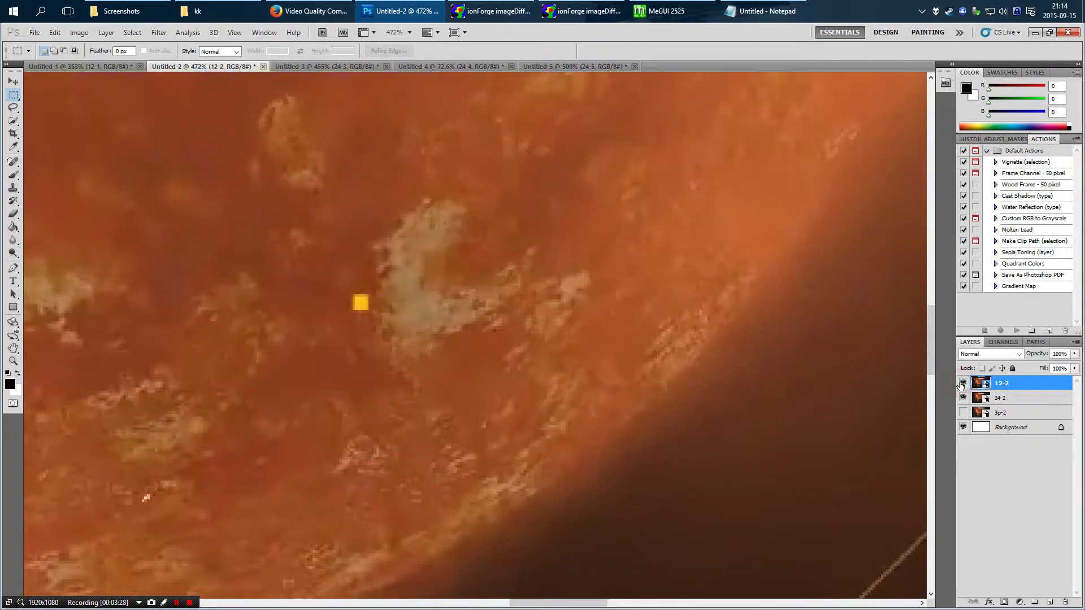
Flip layer 12-2 on and off to compare it with the 24-2 encode
left_click(962, 384)
left_click(962, 385)
left_click(228, 386)
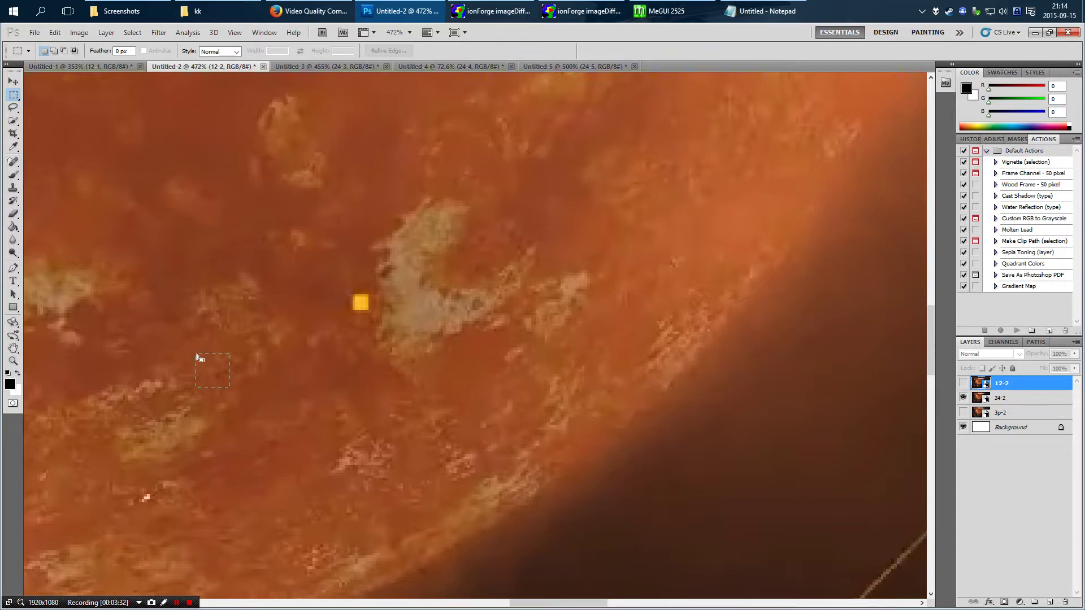
left_click(164, 323)
left_click(963, 384)
left_click(964, 384)
left_click(963, 384)
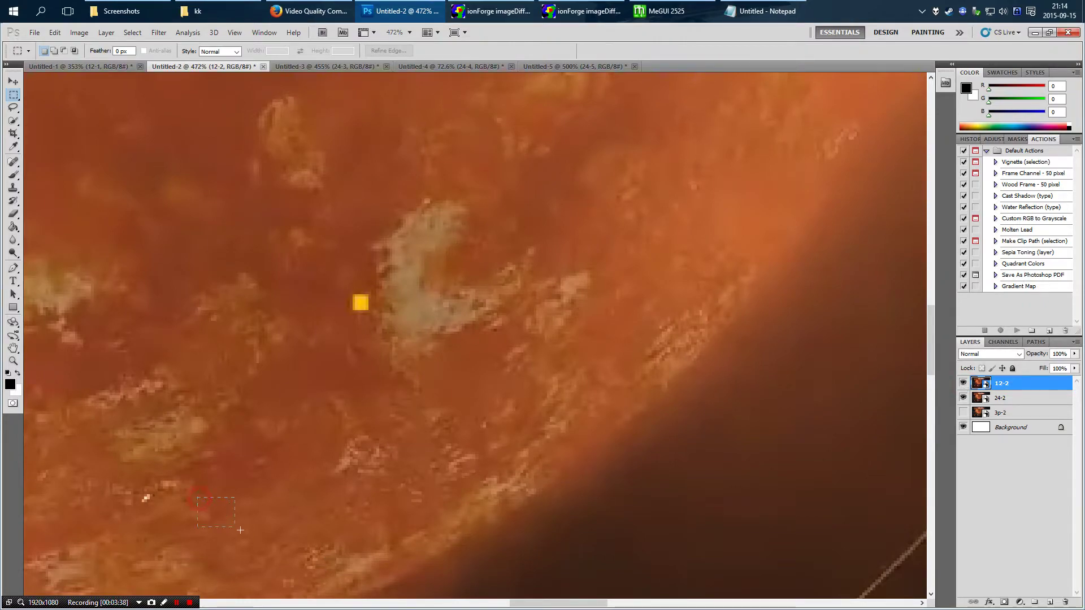
Marquee the artifact area on the planet's lower detail, then flip 12-2, leaving it hidden
left_click_drag(240, 530, 291, 524)
left_click_drag(181, 489, 281, 533)
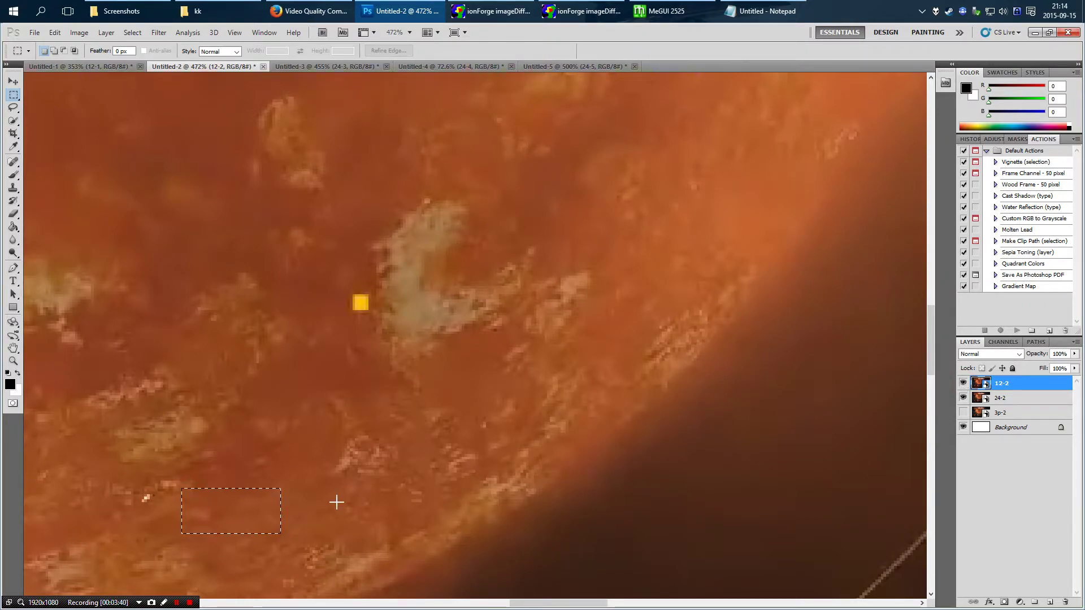
left_click(963, 384)
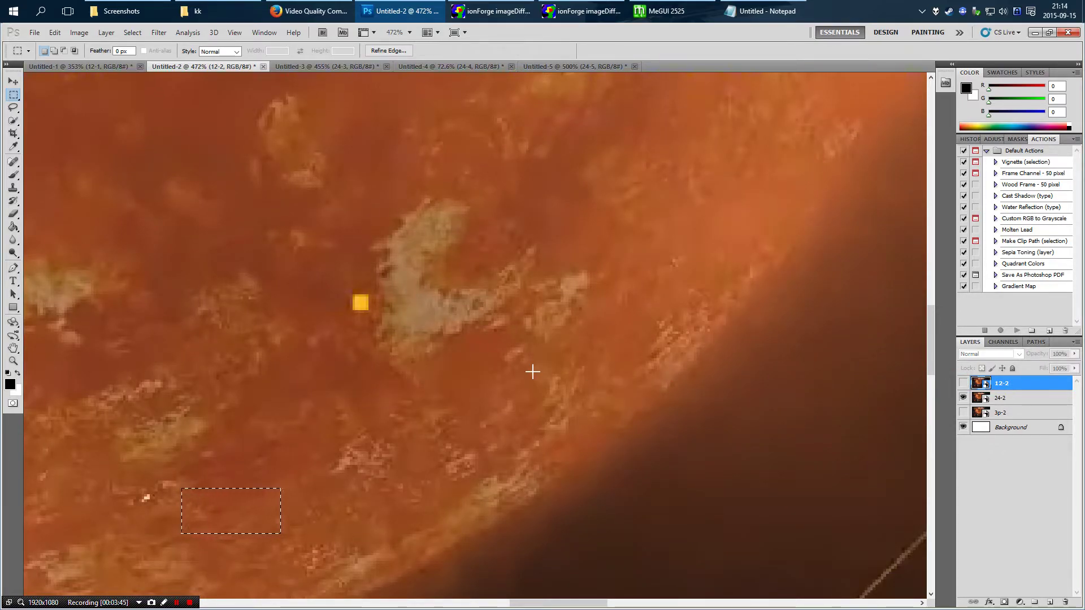
scroll(391, 341, "down", 5)
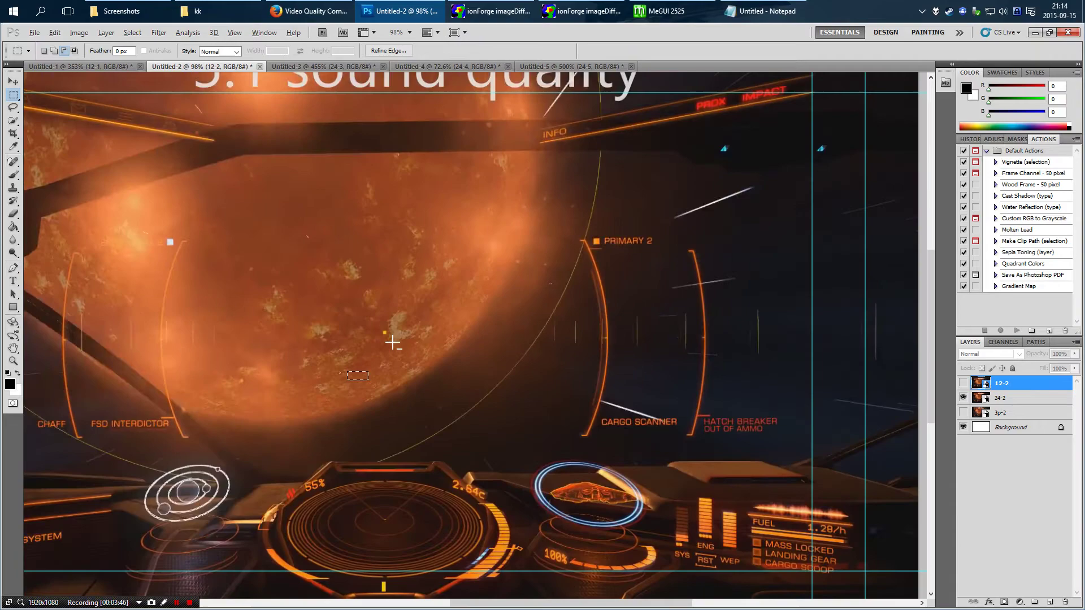
left_click(279, 286)
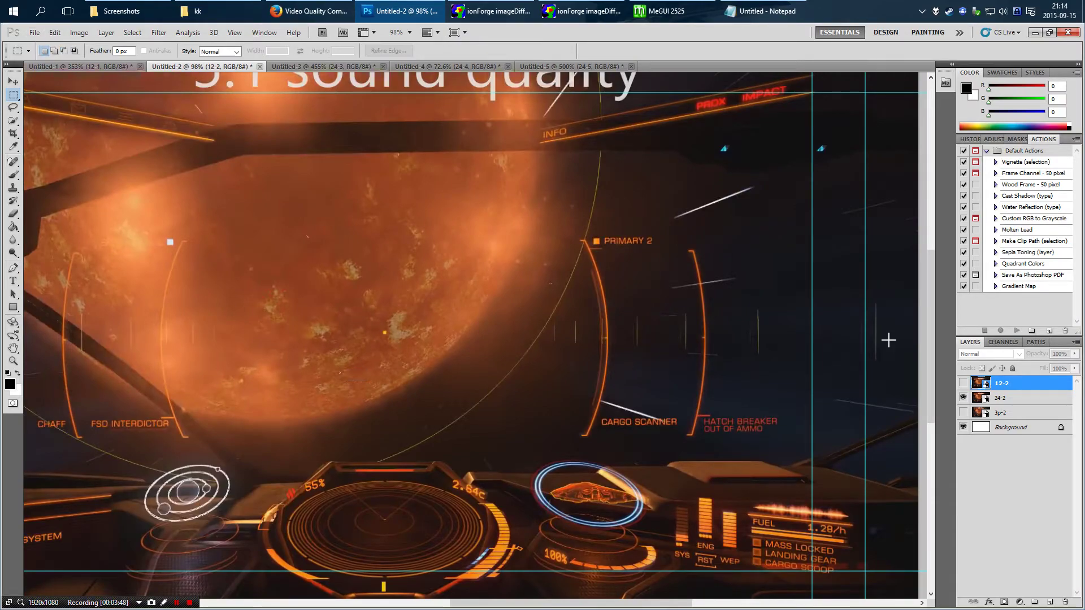
left_click(962, 384)
left_click(963, 385)
left_click(963, 385)
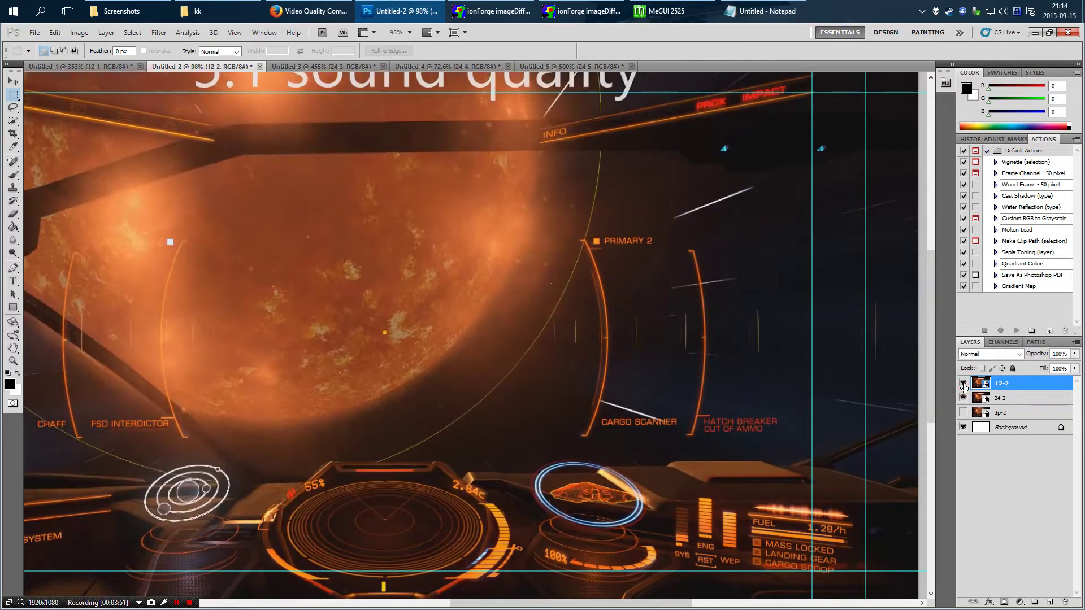
left_click(963, 384)
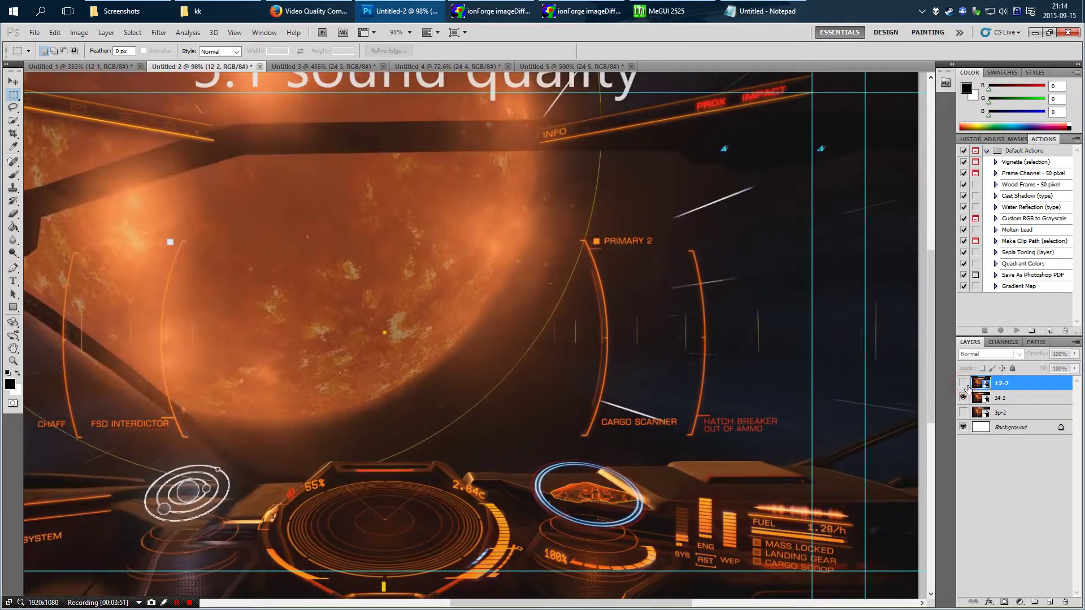
Make layer 3p-2 visible and repeatedly flip 12-2 to compare it with the 3-pass encode
left_click(963, 414)
left_click(963, 385)
scroll(350, 346, "up", 4)
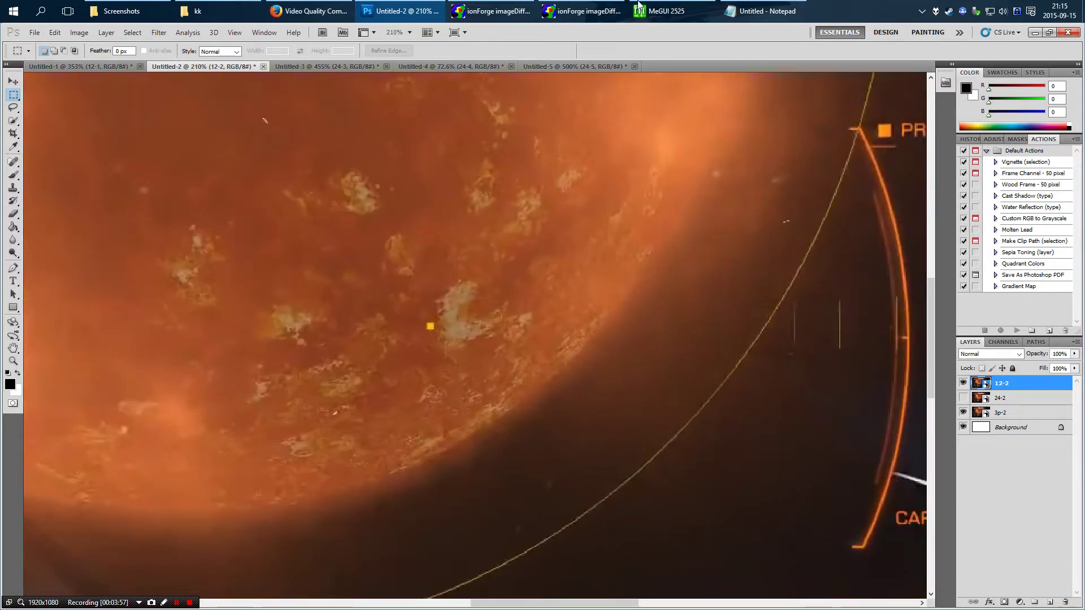
scroll(565, 384, "down", 1)
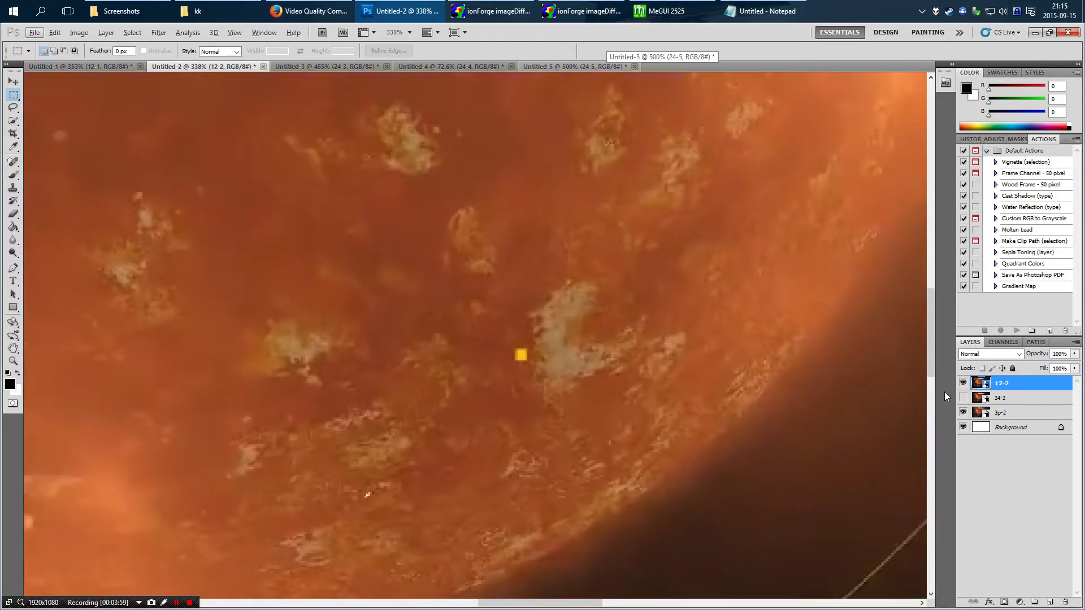
left_click(964, 384)
left_click(963, 384)
left_click(964, 384)
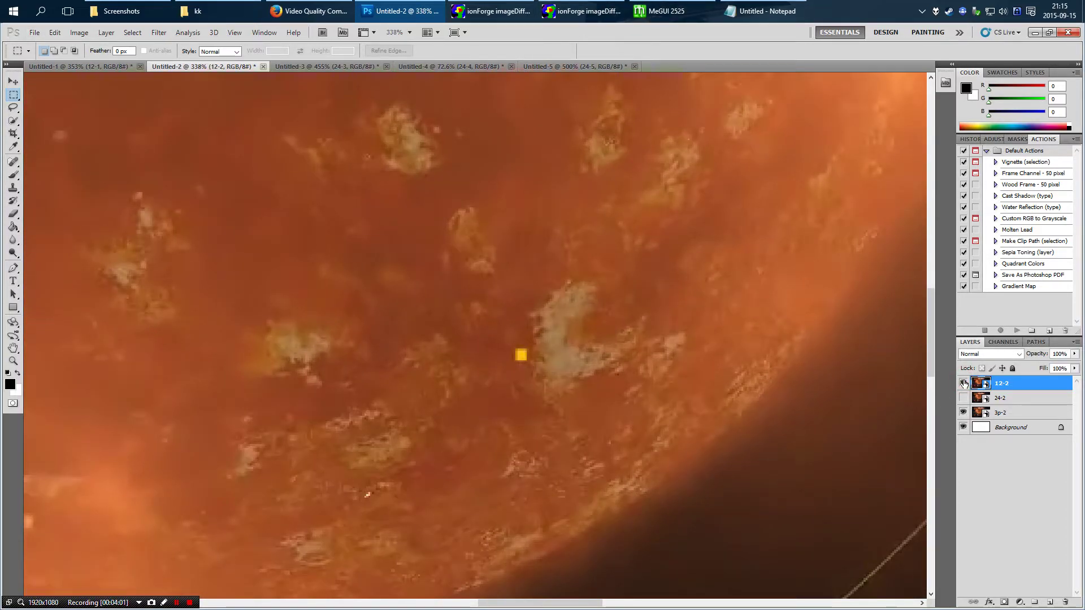
left_click(963, 384)
left_click(964, 384)
left_click(964, 384)
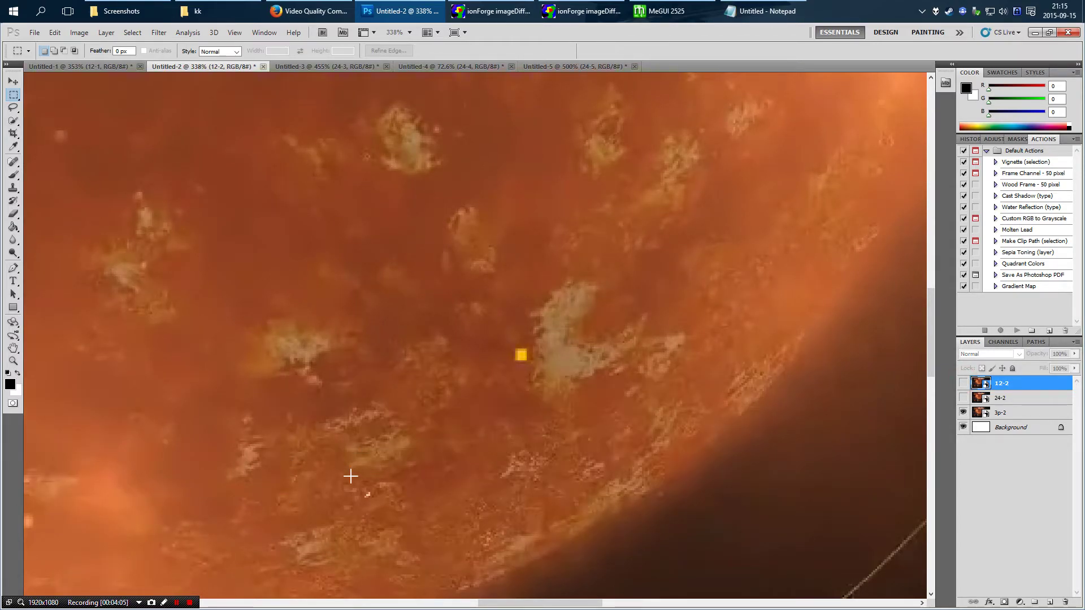
Zoom on the planet again and toggle 12-2 once more, ending with it visible
scroll(449, 477, "down", 1)
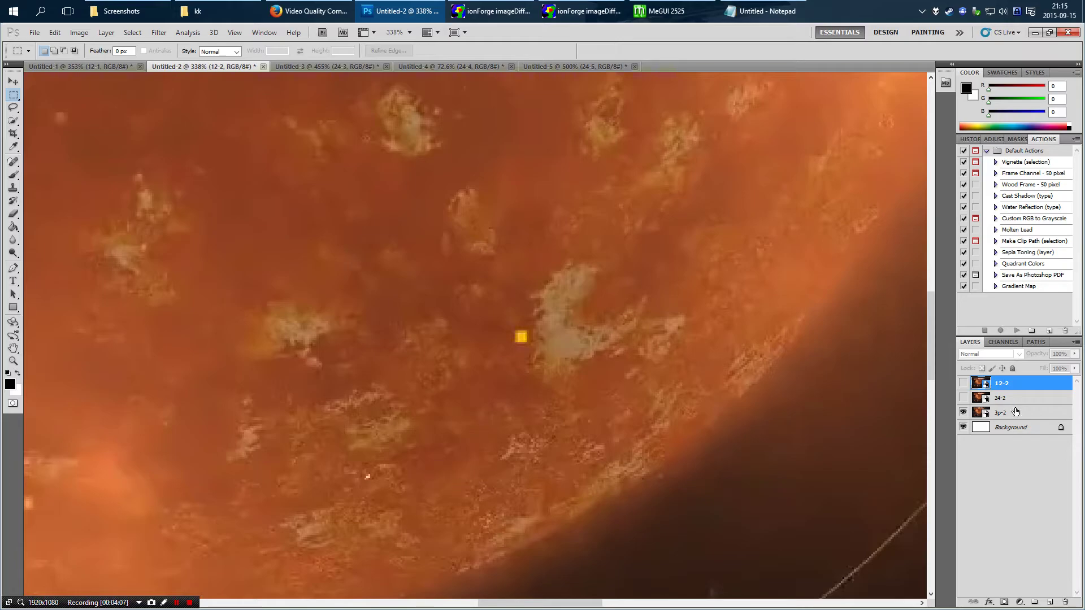
scroll(497, 513, "up", 5)
scroll(497, 509, "down", 4)
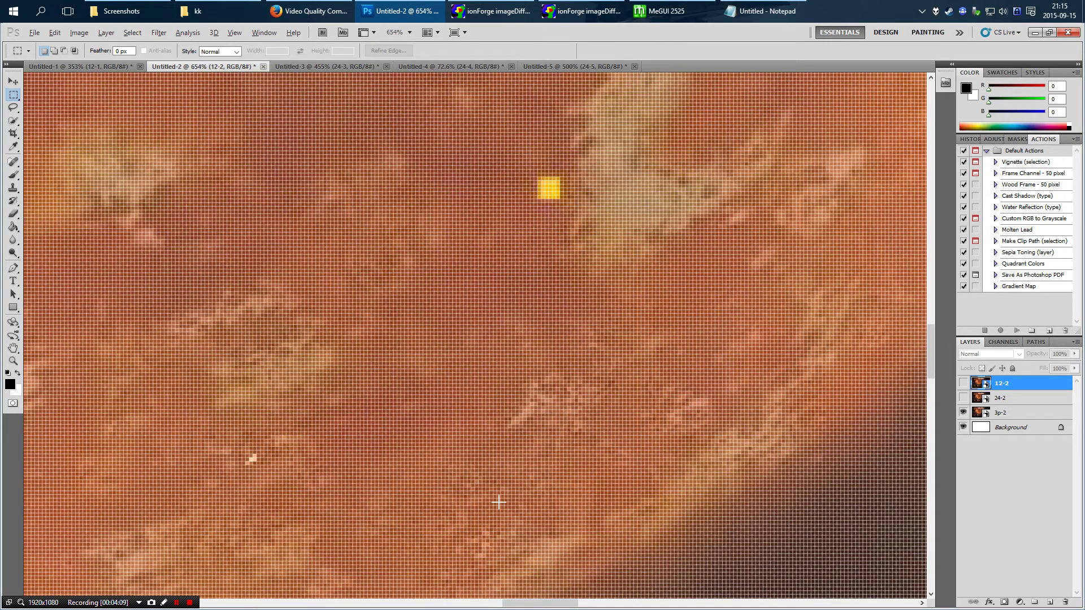
key("alt")
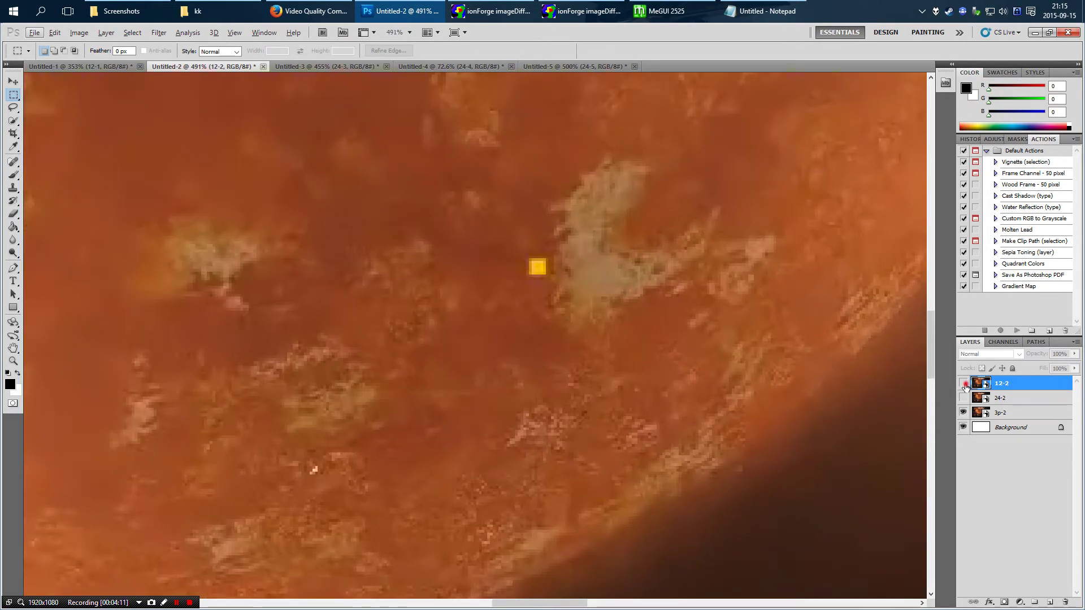
left_click(964, 384)
left_click(965, 385)
left_click(964, 385)
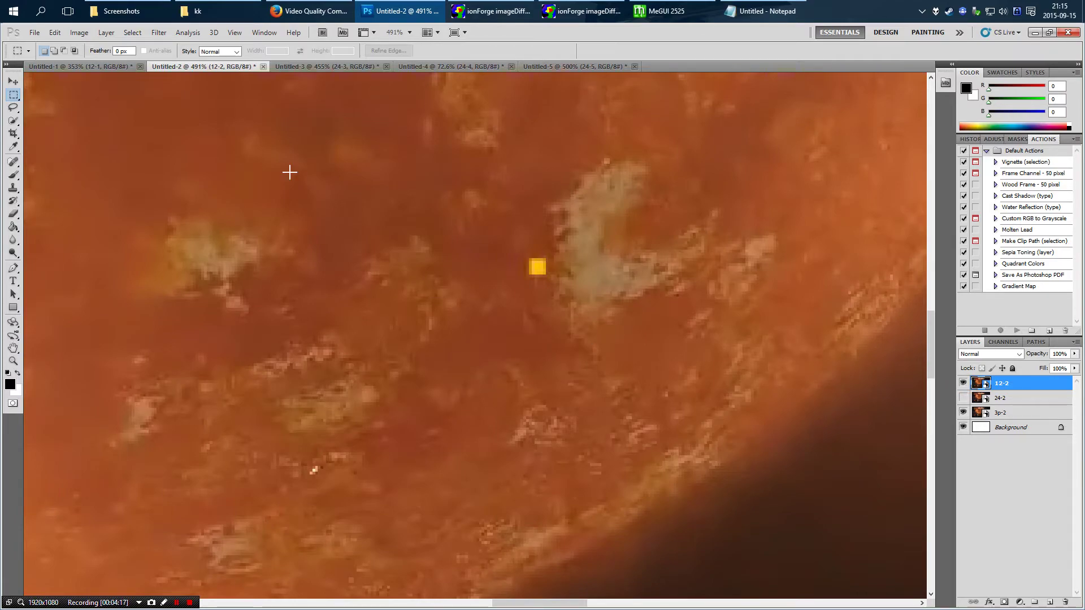
In Untitled-1, hide layer 12-1 to reveal 24-1 and marquee the figure's left arm
left_click(36, 66)
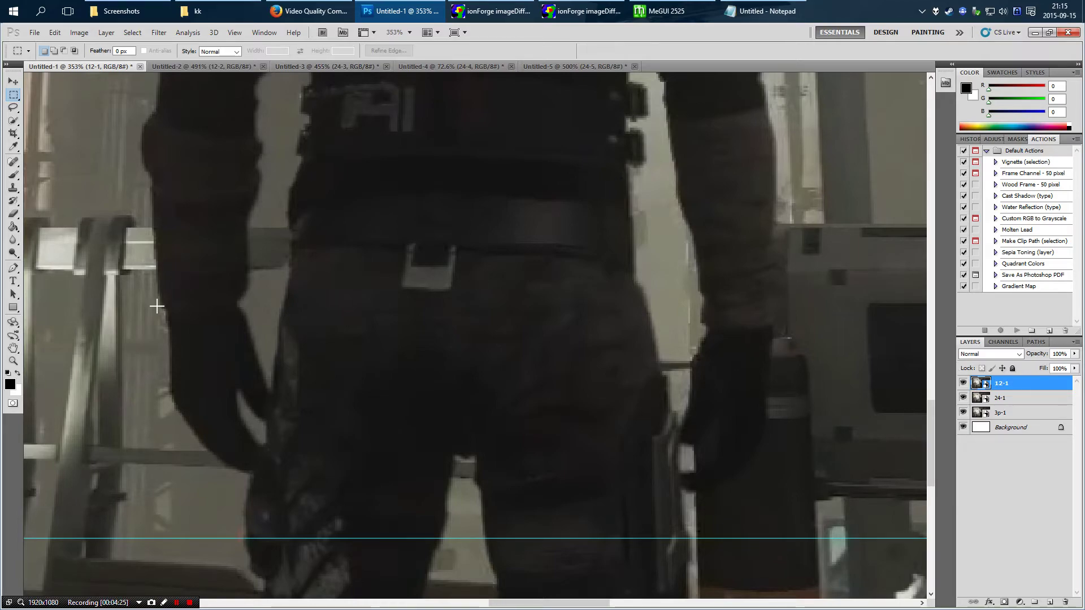
left_click(182, 305)
left_click(962, 384)
left_click(995, 399)
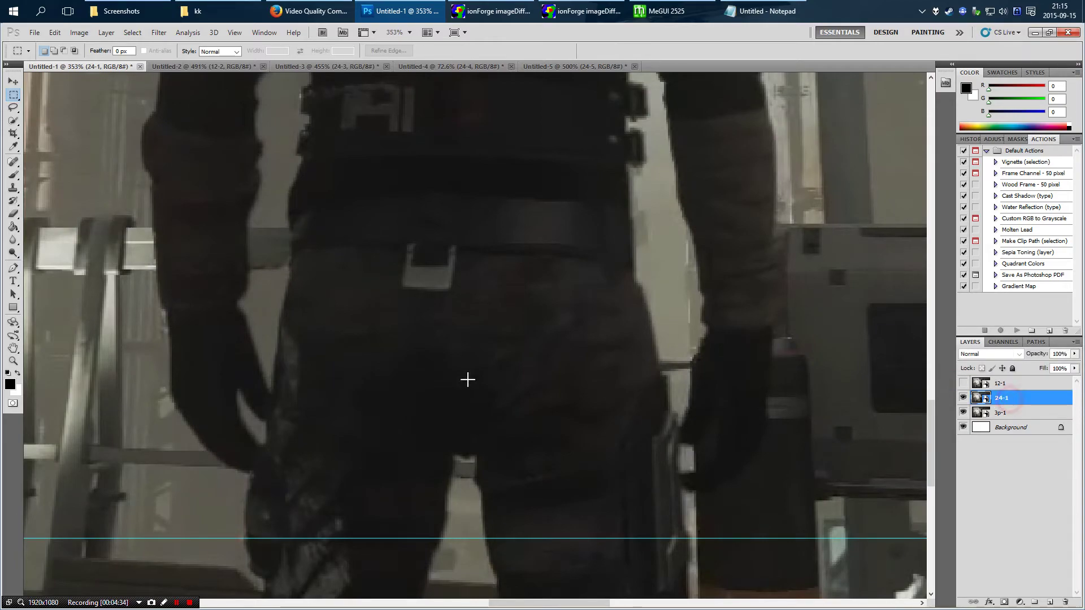
left_click(159, 295)
left_click_drag(177, 302, 247, 315)
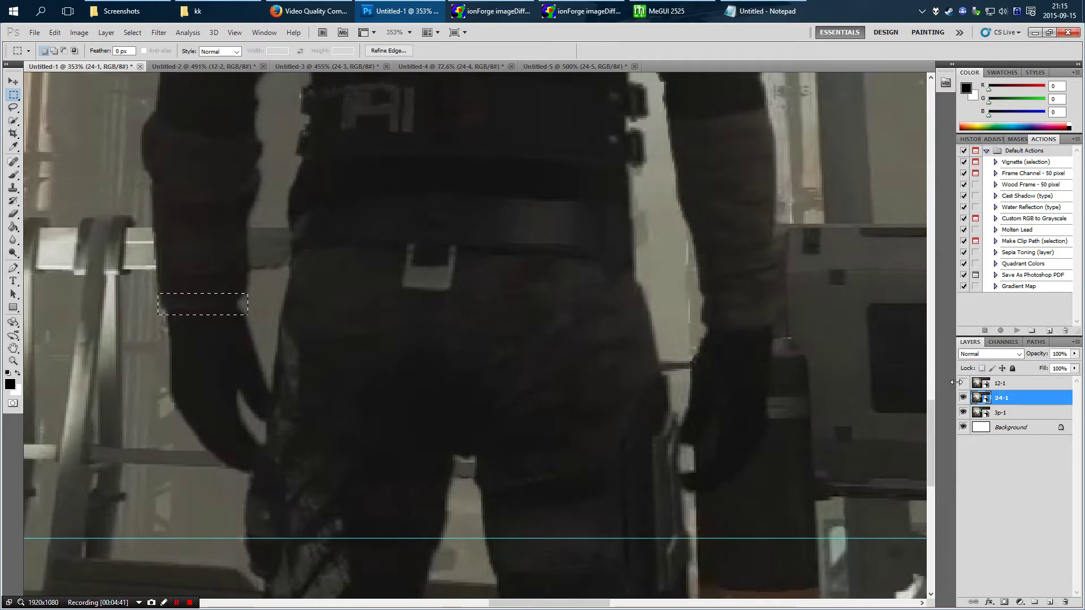
left_click(222, 325)
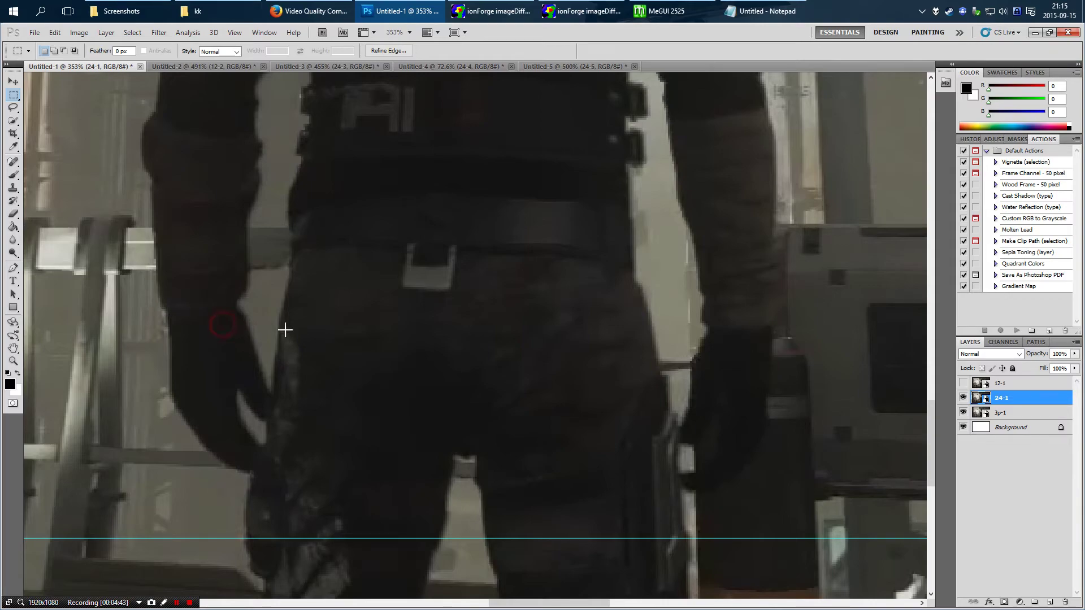
Flip 12-1 against 24-1, then hide both 12-1 and 24-1 to reveal 3p-1
scroll(370, 346, "down", 5)
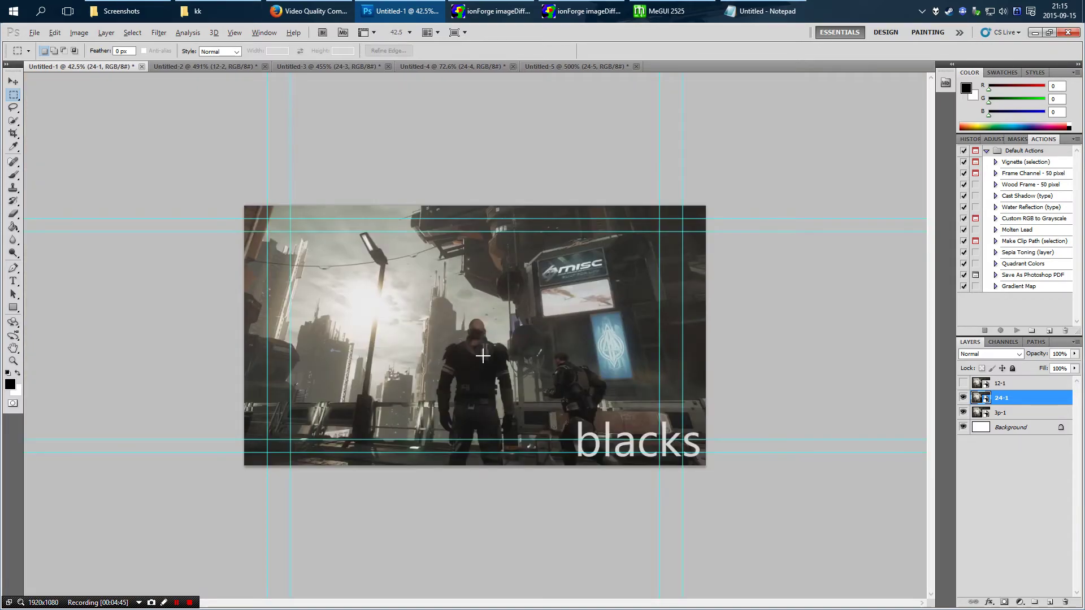
scroll(482, 419, "up", 2)
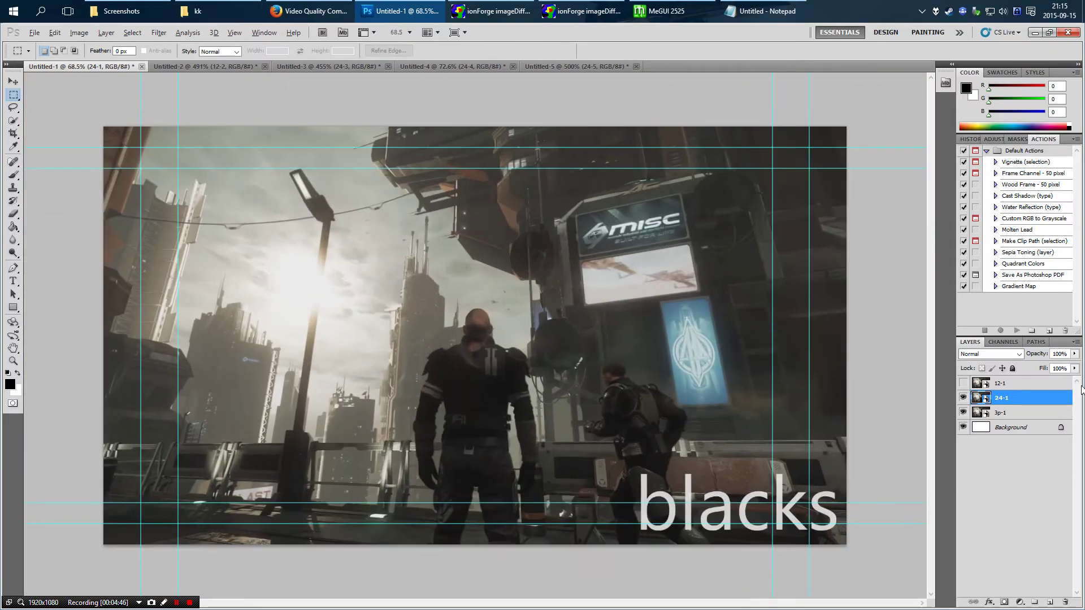
left_click(964, 383)
left_click(964, 383)
left_click(964, 384)
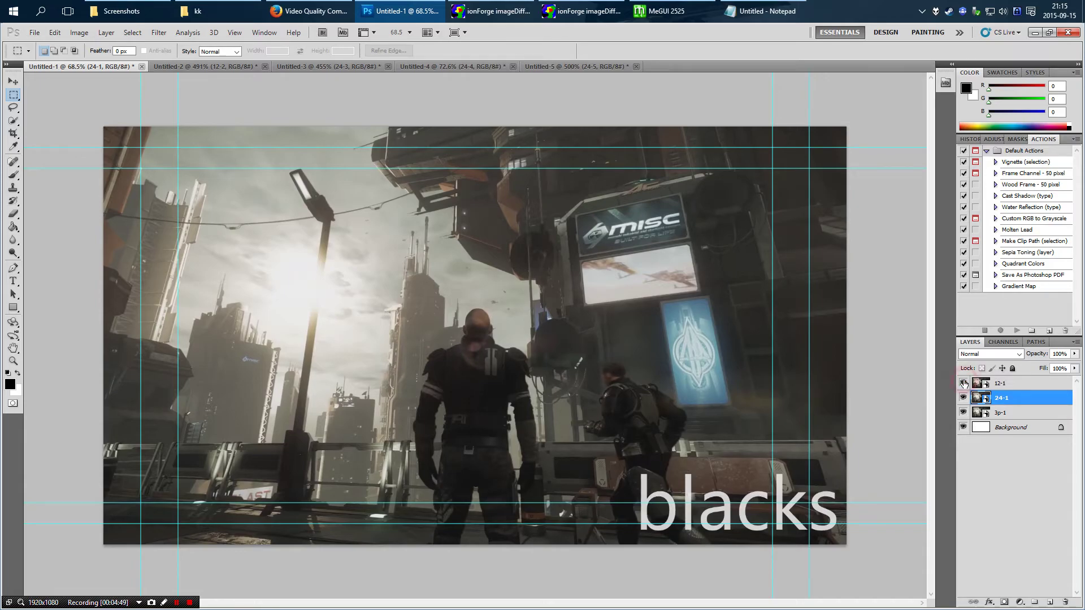
left_click(964, 383)
left_click(963, 398)
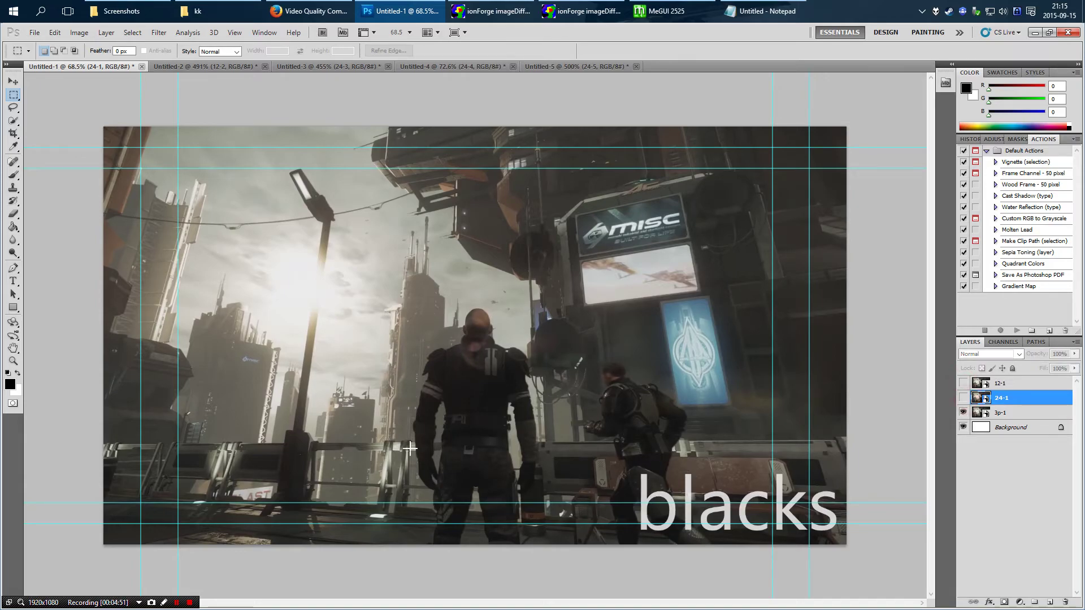
Zoom in and flip layer 12-1 against 3p-1, leaving 12-1 hidden
scroll(400, 497, "up", 2)
scroll(485, 531, "up", 4)
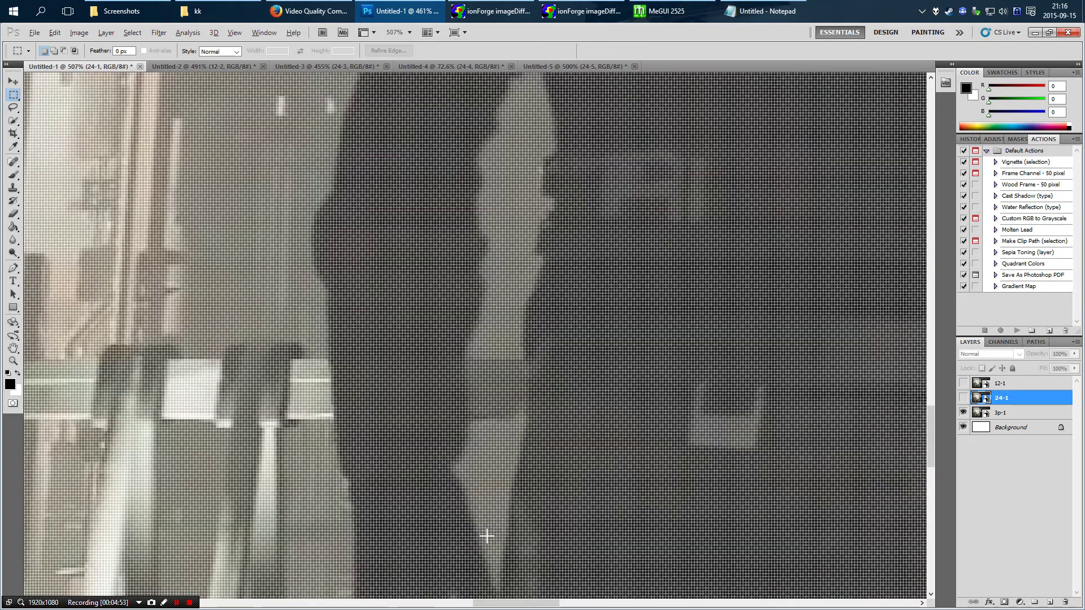
scroll(468, 529, "down", 2)
scroll(469, 532, "up", 1)
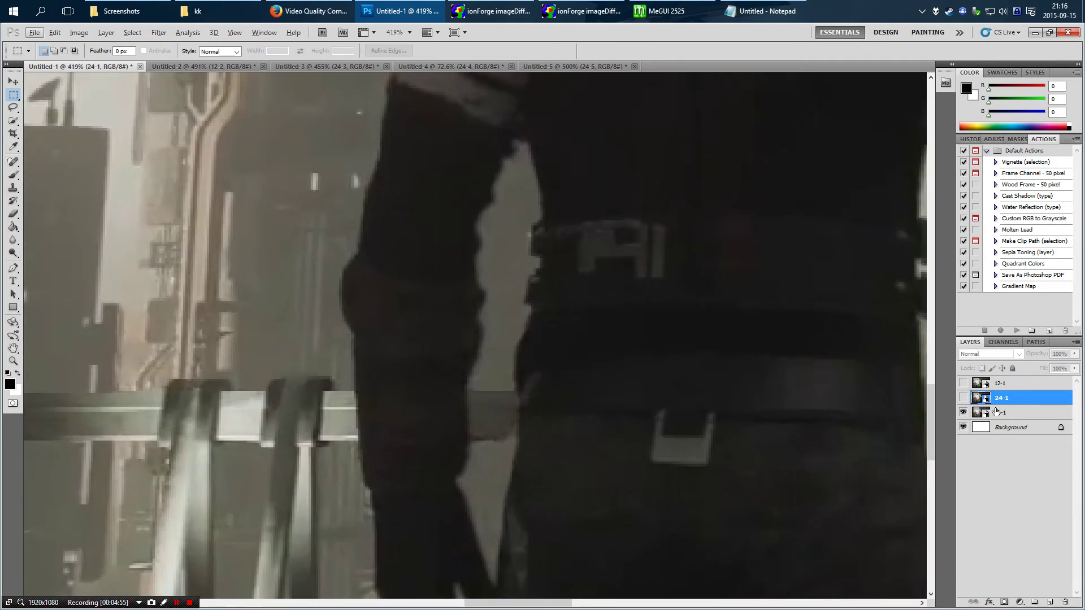
left_click(964, 383)
left_click(964, 383)
left_click(964, 383)
left_click(964, 383)
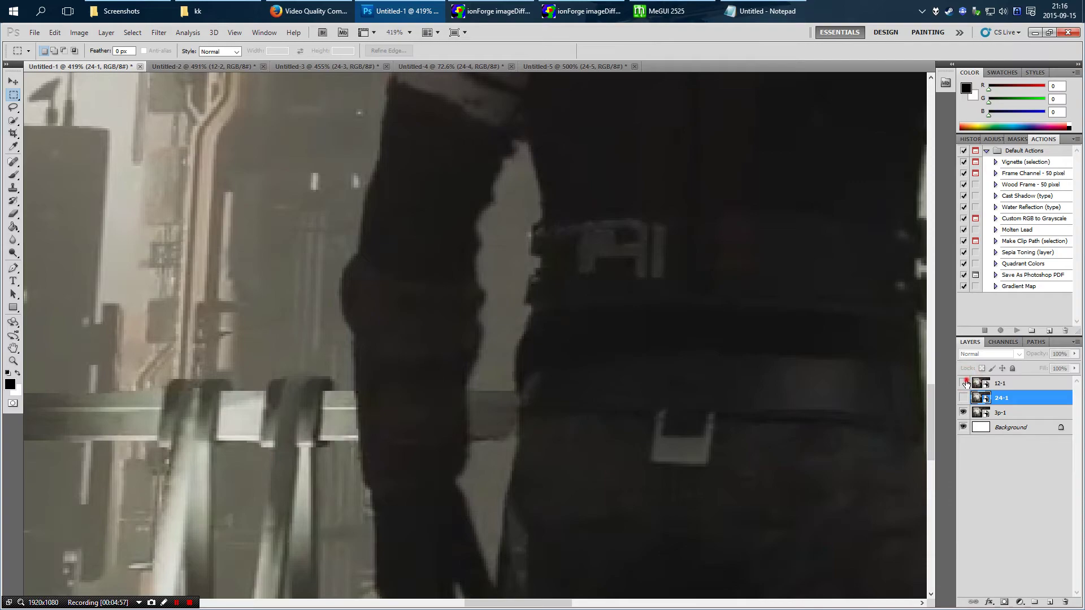
left_click(966, 383)
left_click(965, 383)
Check MeGUI's x264 configuration is ABR at bitrate 12000, then return to Photoshop's Untitled-1
left_click(664, 11)
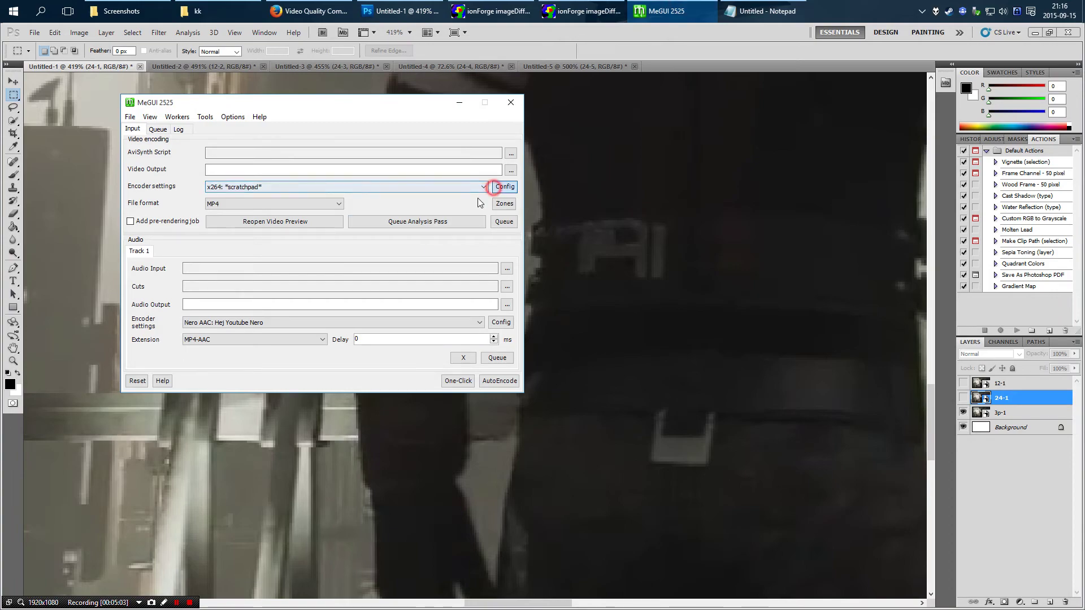
left_click(494, 187)
left_click(182, 254)
left_click(164, 270)
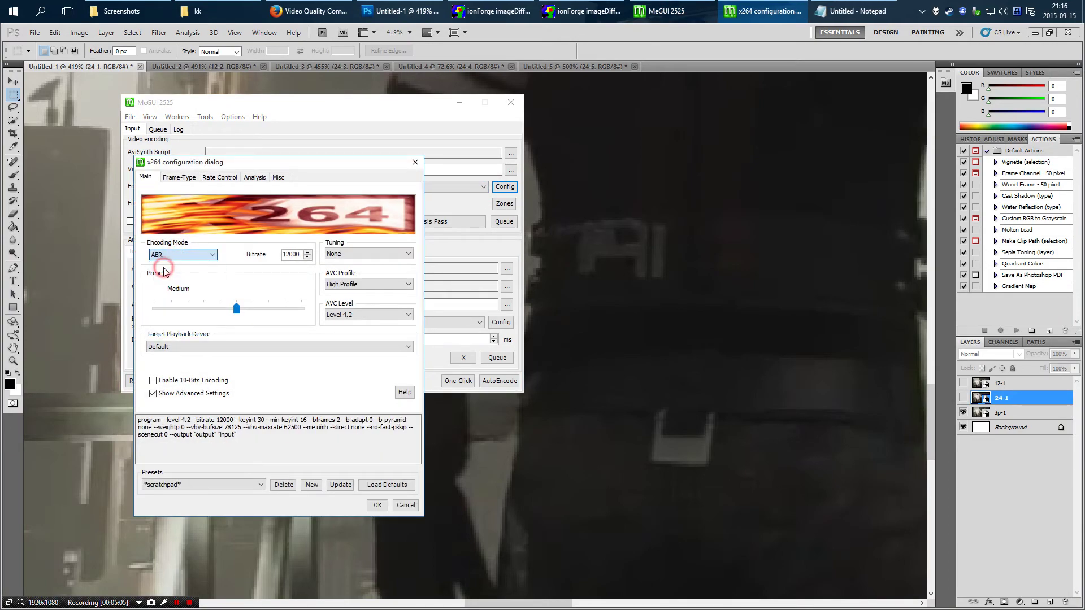
left_click_drag(290, 254, 266, 262)
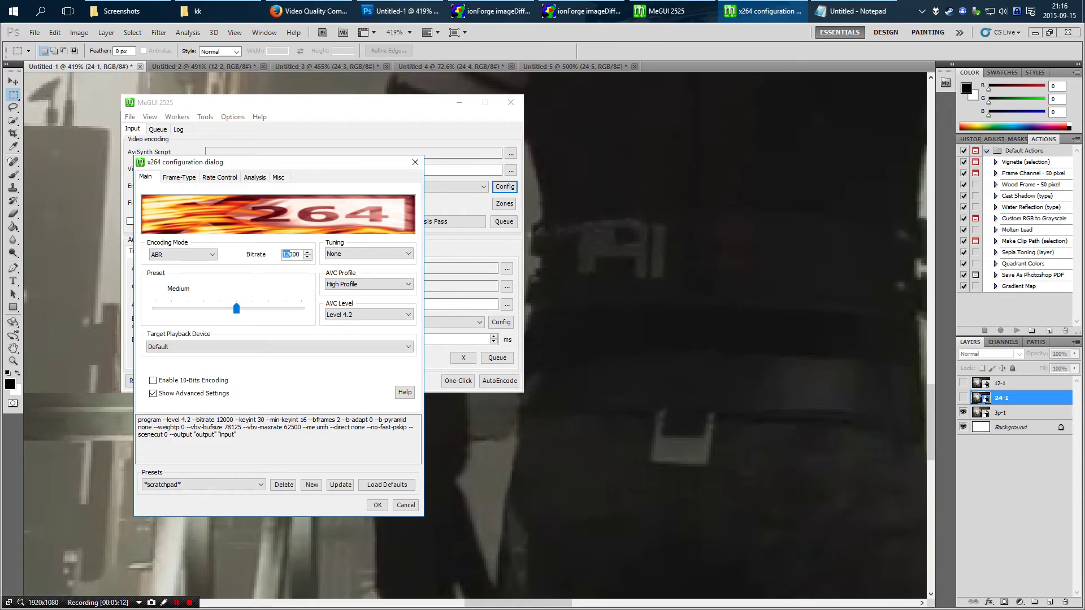
left_click(110, 64)
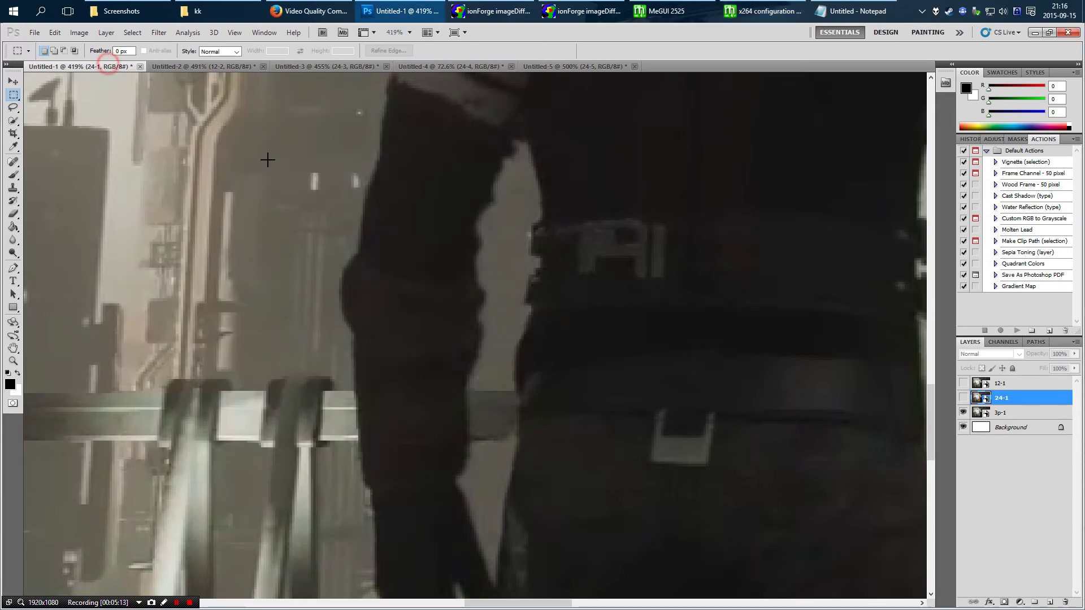
Make the 24-1 and 12-1 layers visible again in the current screenshot
left_click(964, 397)
left_click(964, 385)
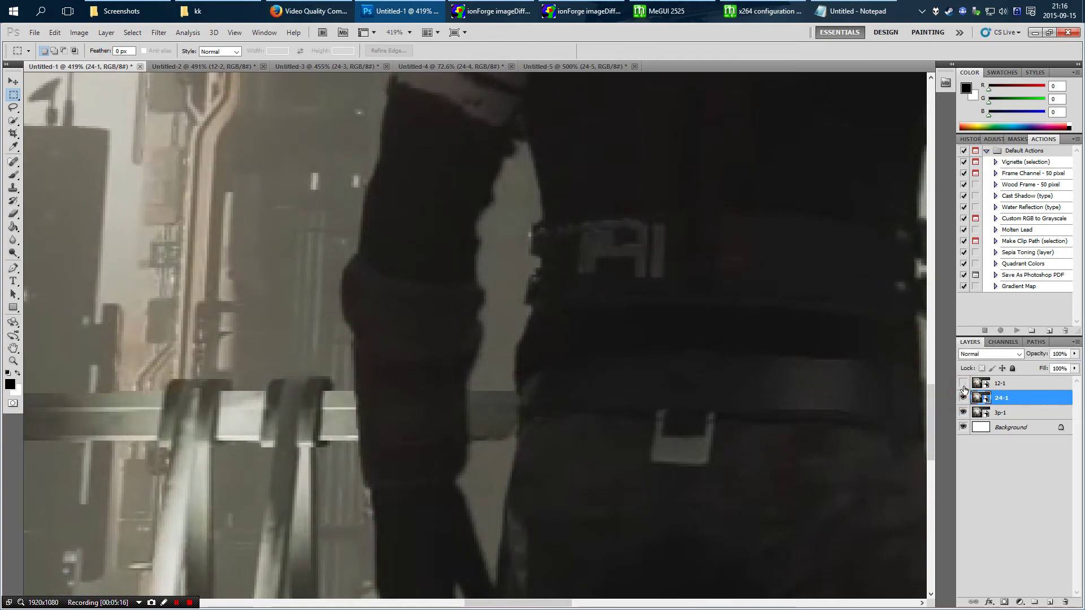
left_click(963, 384)
In the Untitled-5 explosion screenshot, hide layer 12-5 to reveal the 24-5 encode
left_click(583, 68)
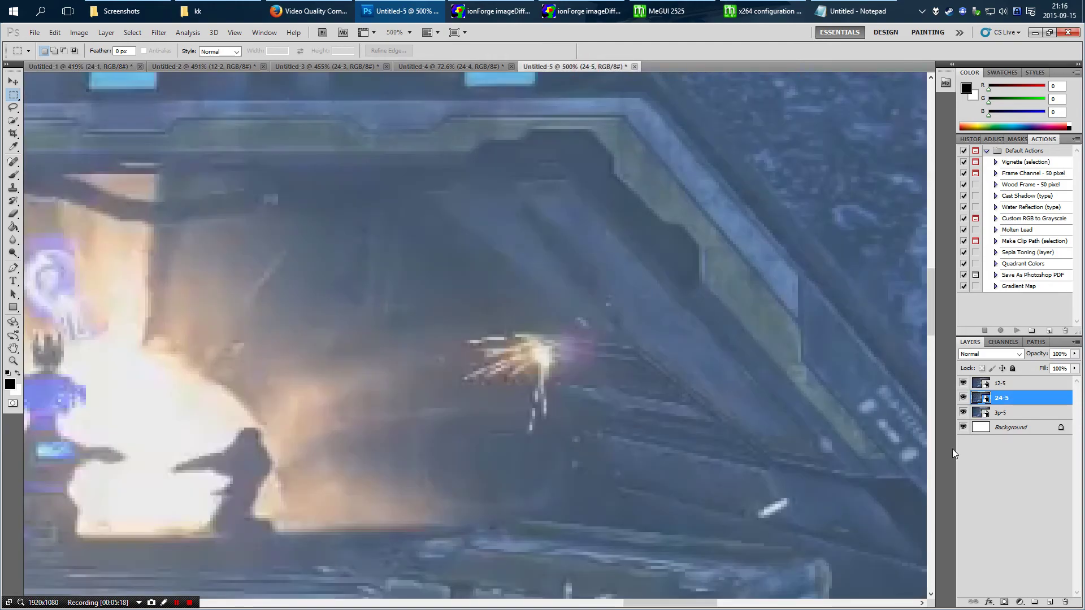
left_click(963, 383)
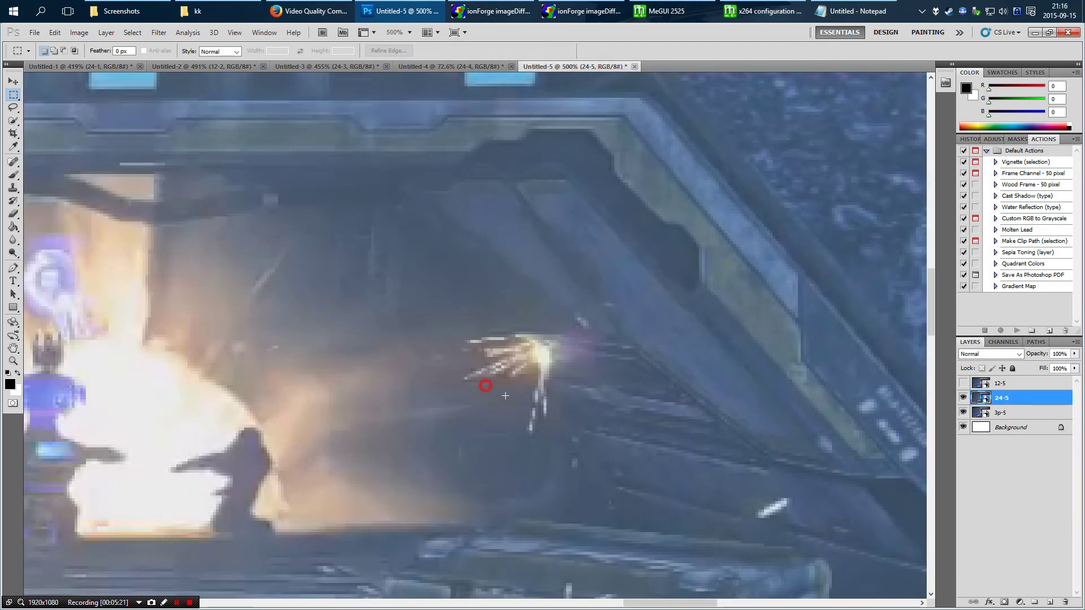
left_click(624, 409)
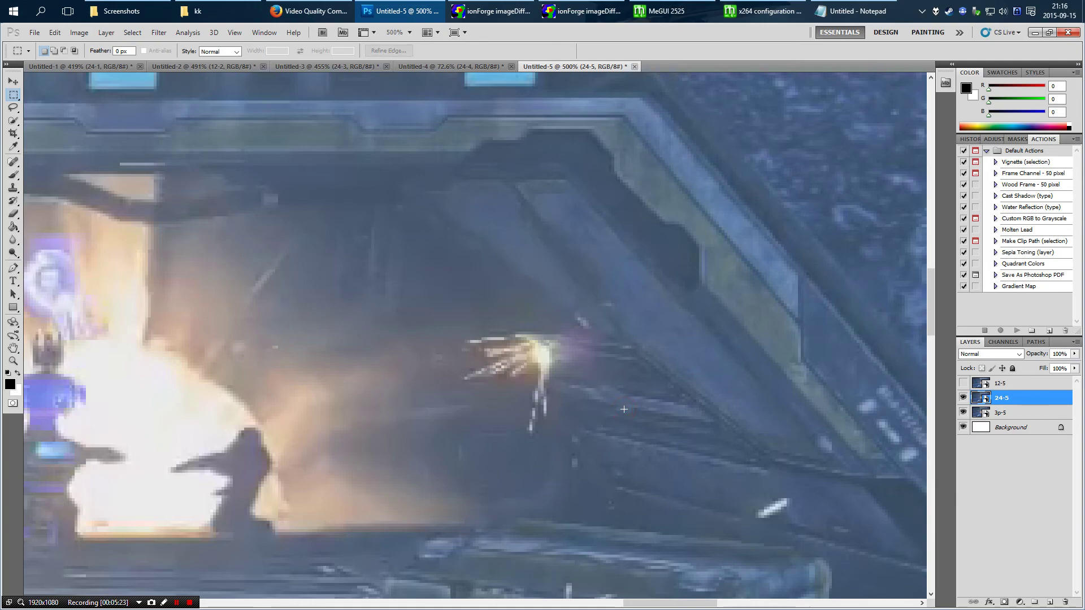